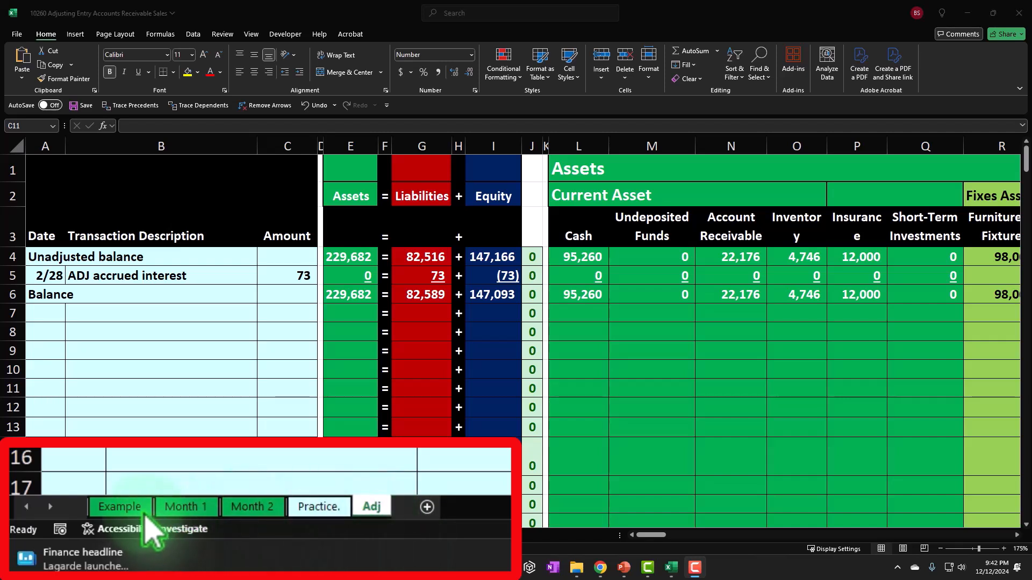
Step: Examine the finished 2/28 Anderson Guitars adjusting entry on the Example sheet, including its 500 amount and the Account Receivable column
click(89, 535)
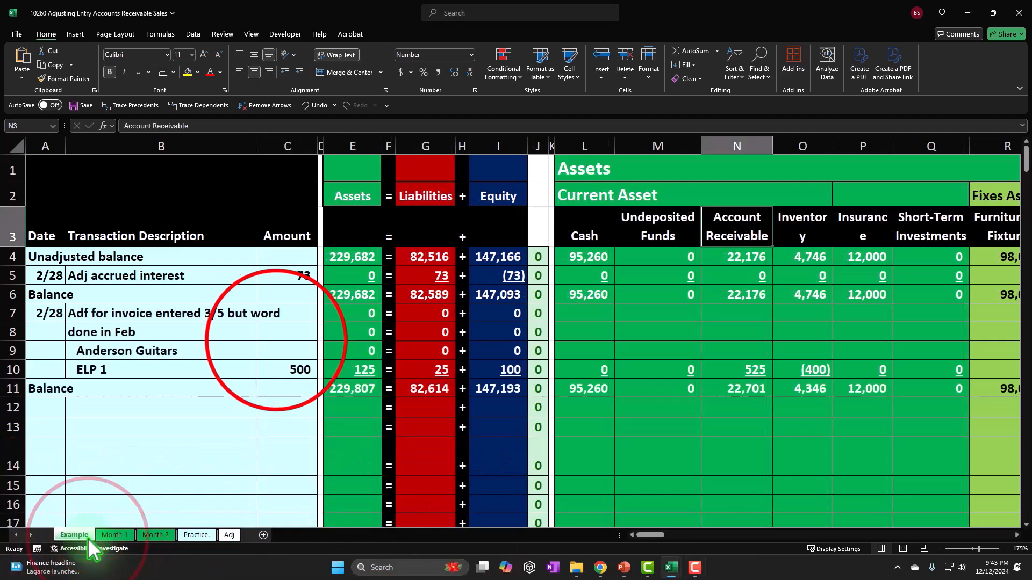
click(277, 333)
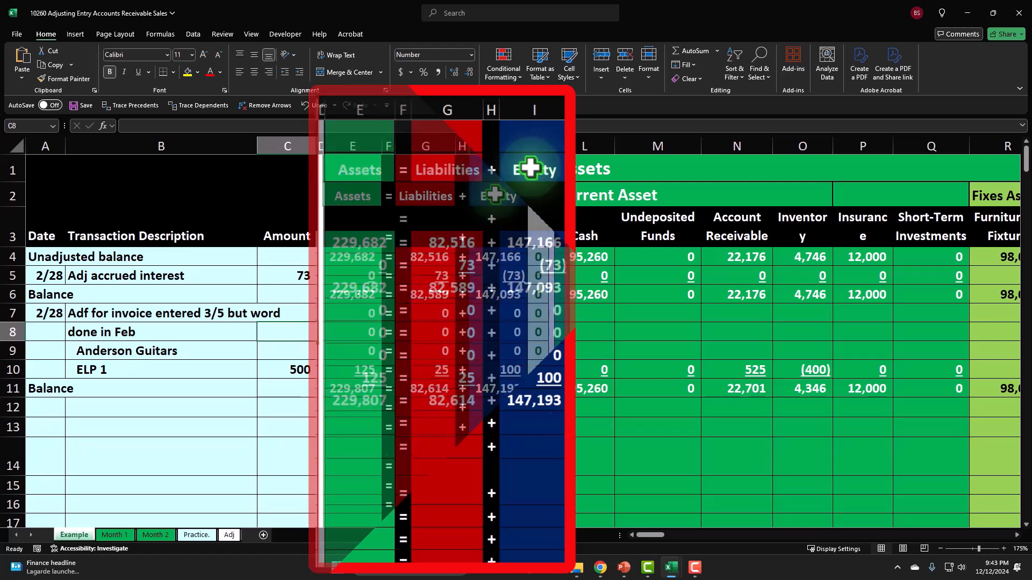
click(205, 369)
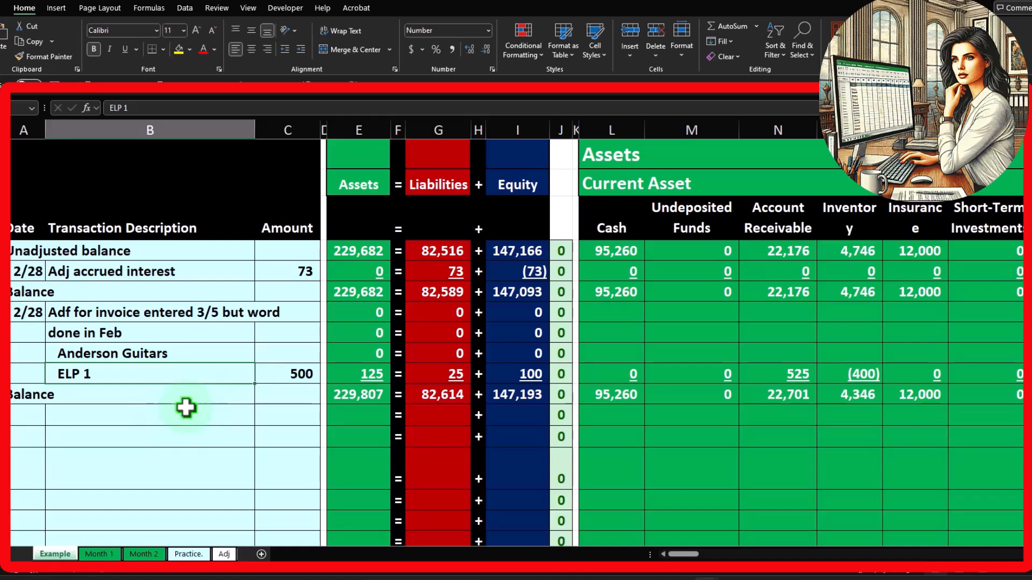
click(28, 321)
drag(45, 316, 306, 369)
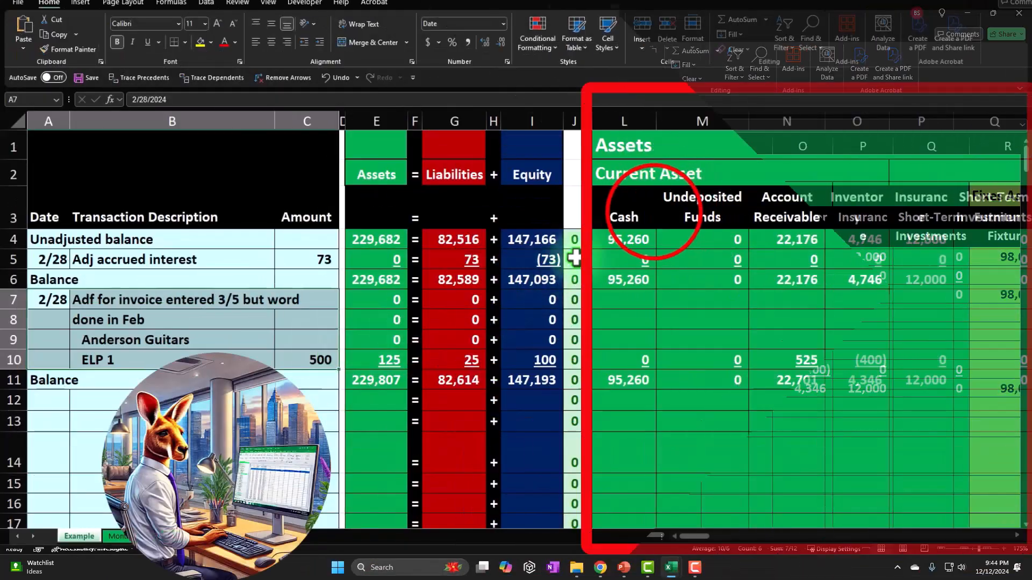
click(613, 231)
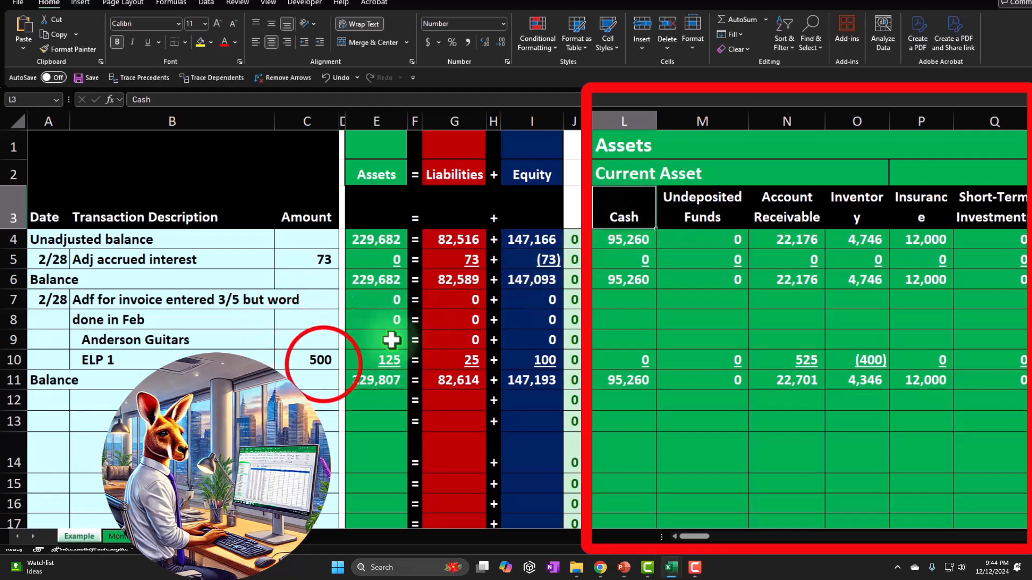
click(324, 362)
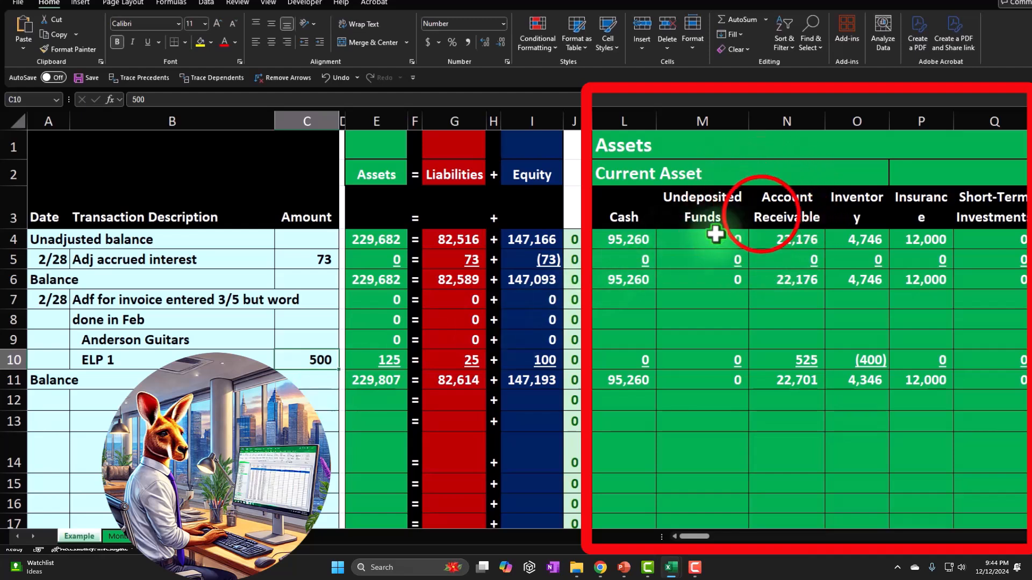
click(762, 213)
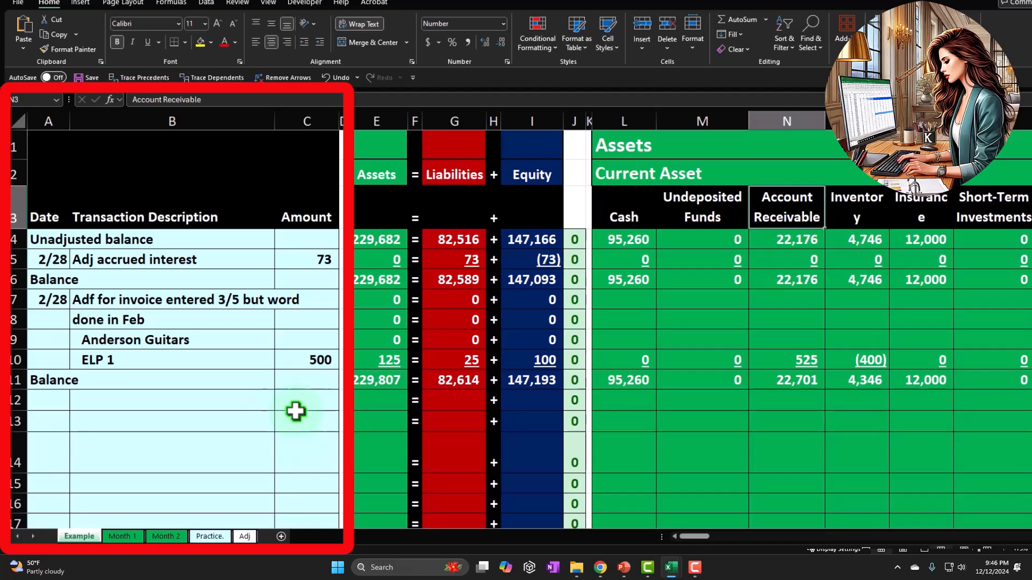
click(304, 362)
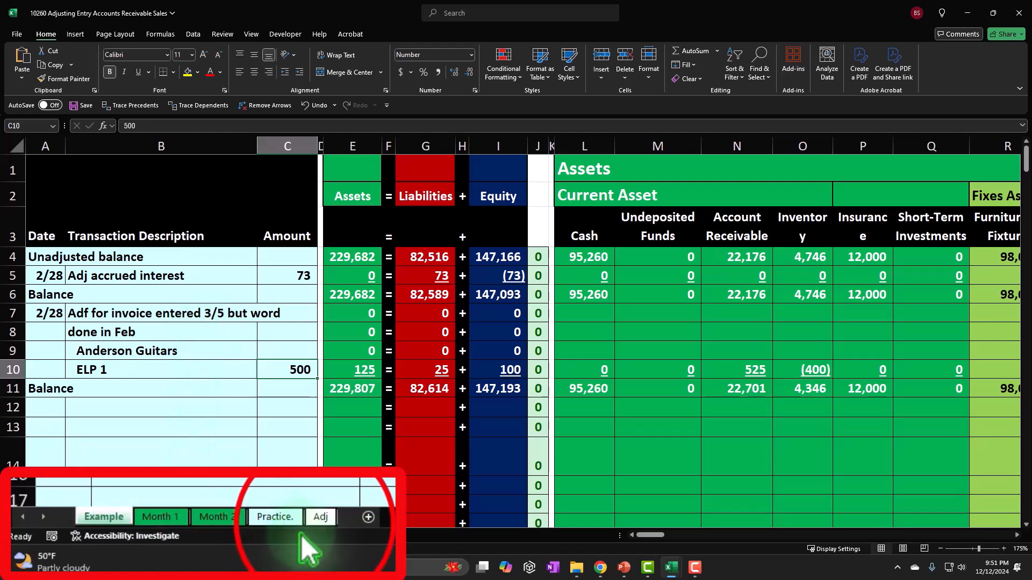
Step: On the Adj sheet, date the new entry in A7, directly under the Balance row, as 2/28
click(229, 535)
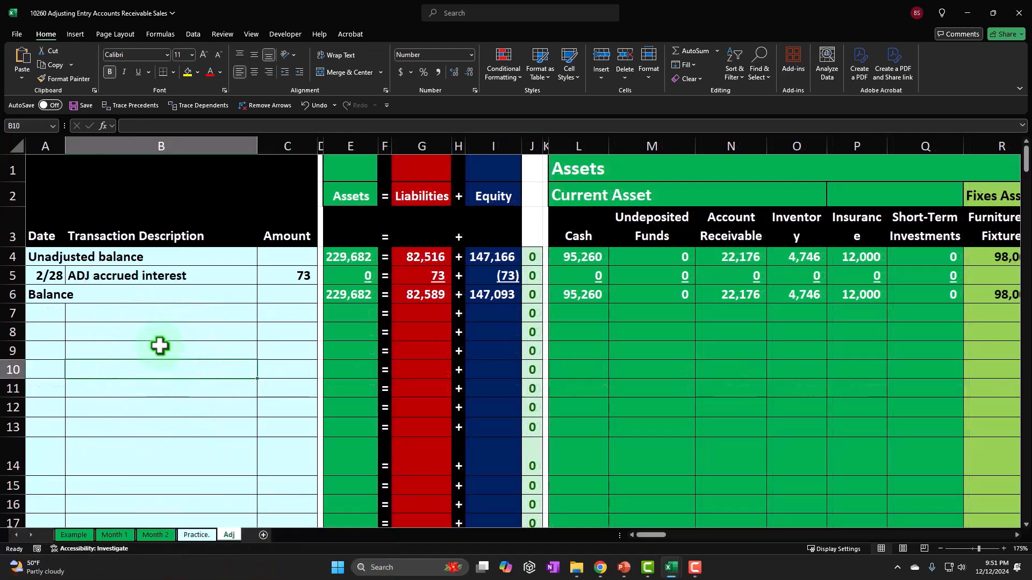
click(70, 332)
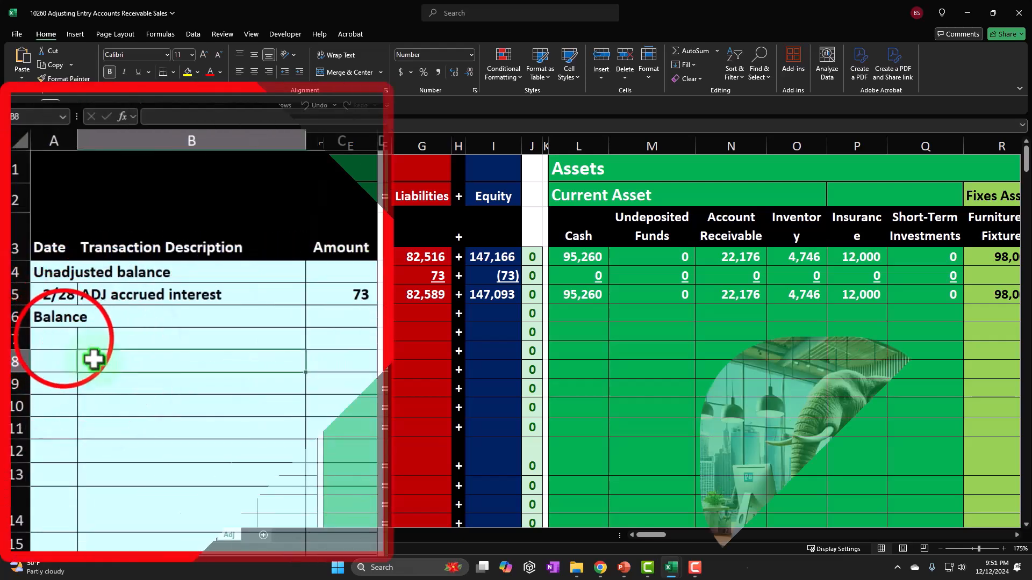
click(62, 339)
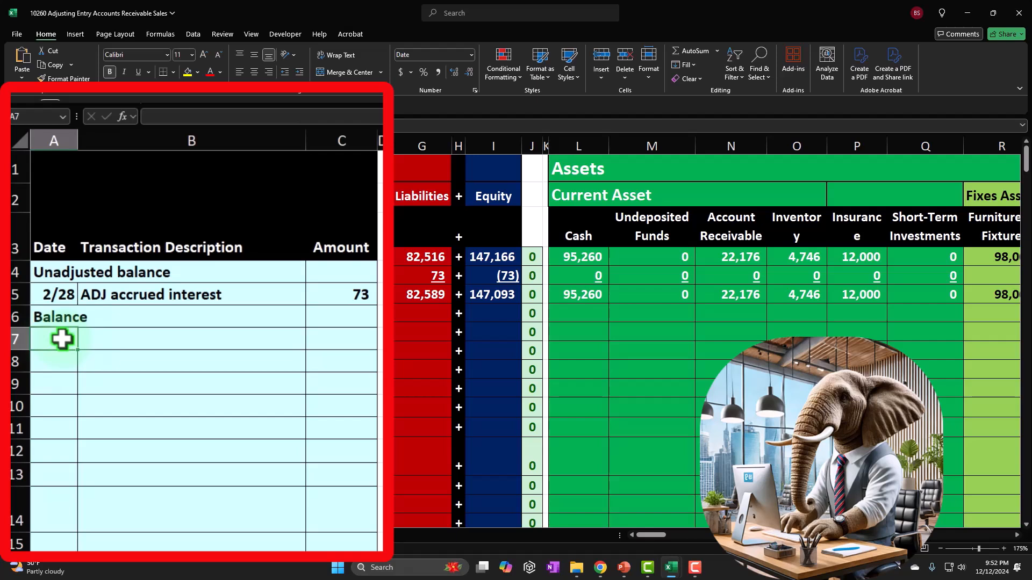
text(2/28)
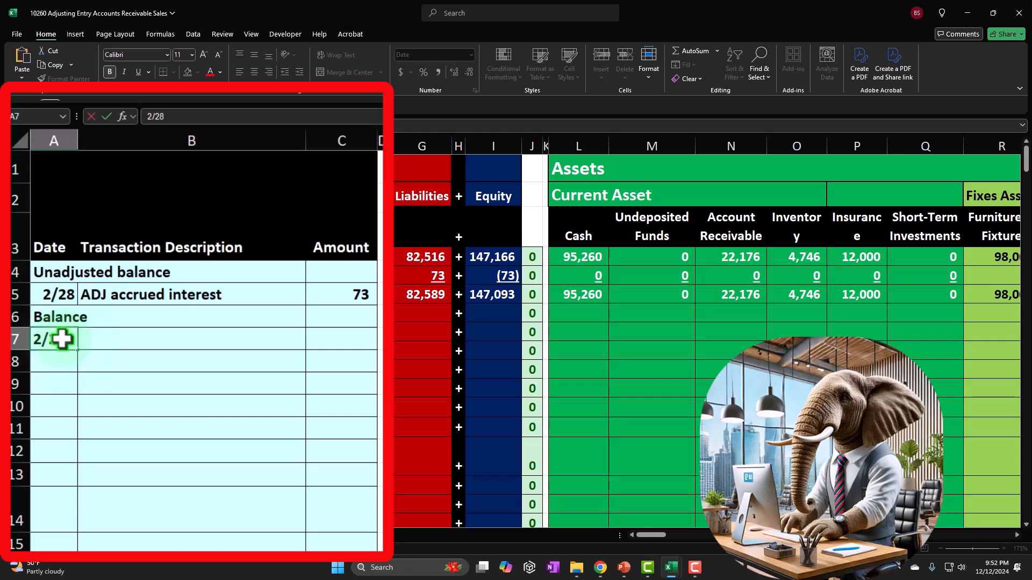
key(Tab)
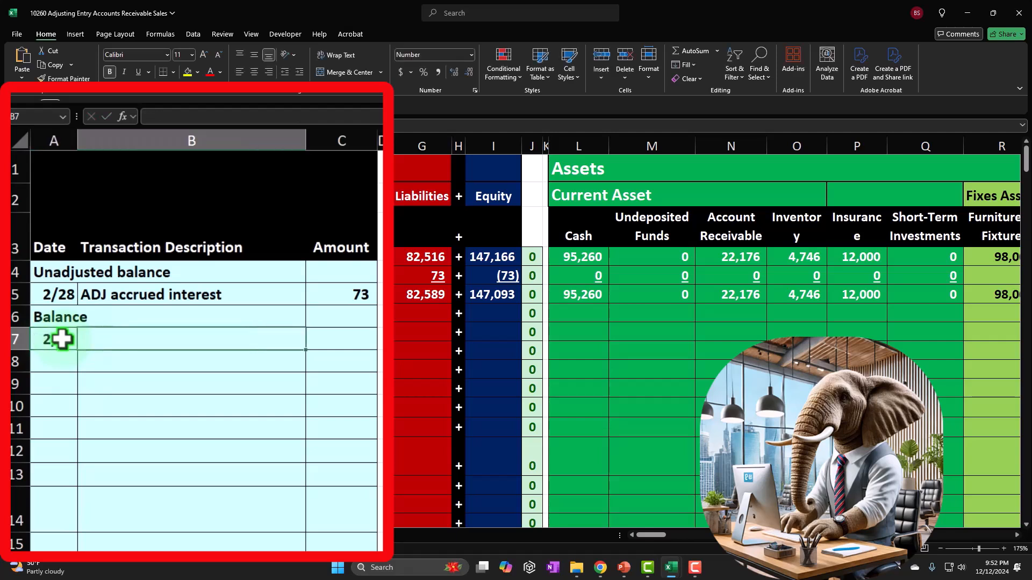
Step: Describe the entry as "ADJ for invoice interes 3/5 but work" in B7, continued with "was done in Feb" in B8
text(ADJ )
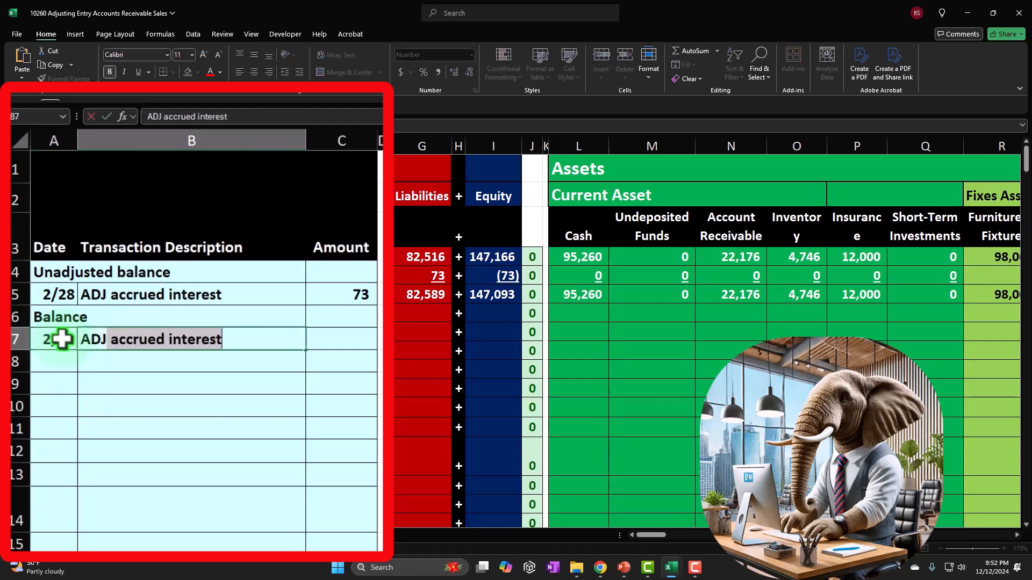
text(for invoic)
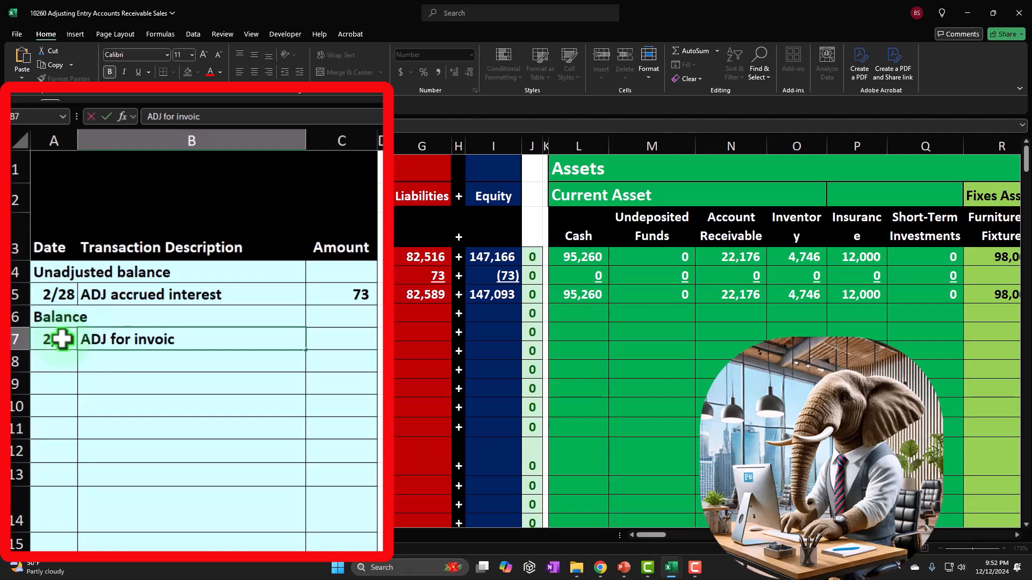
text(e interes)
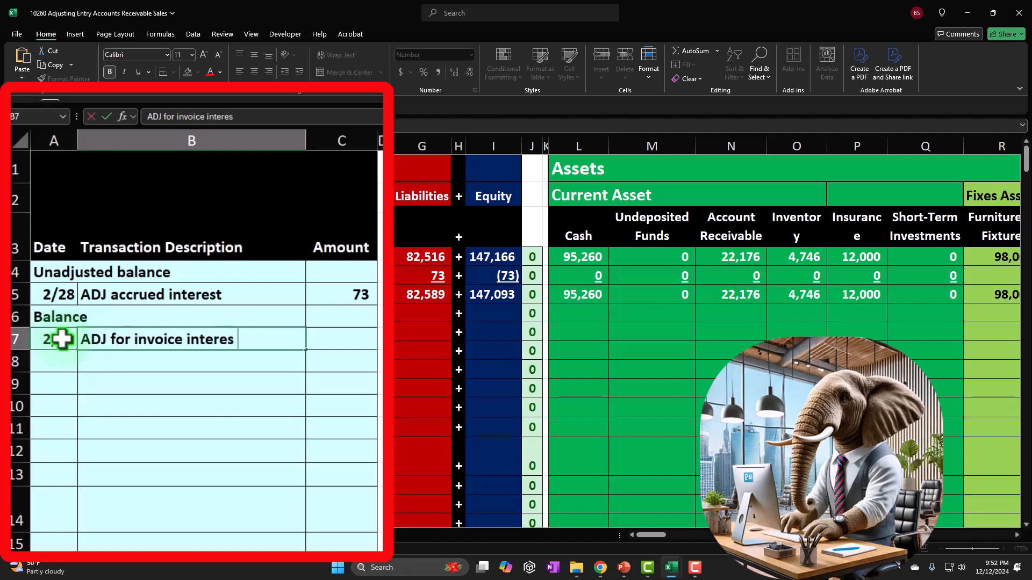
text( 3/5 but work)
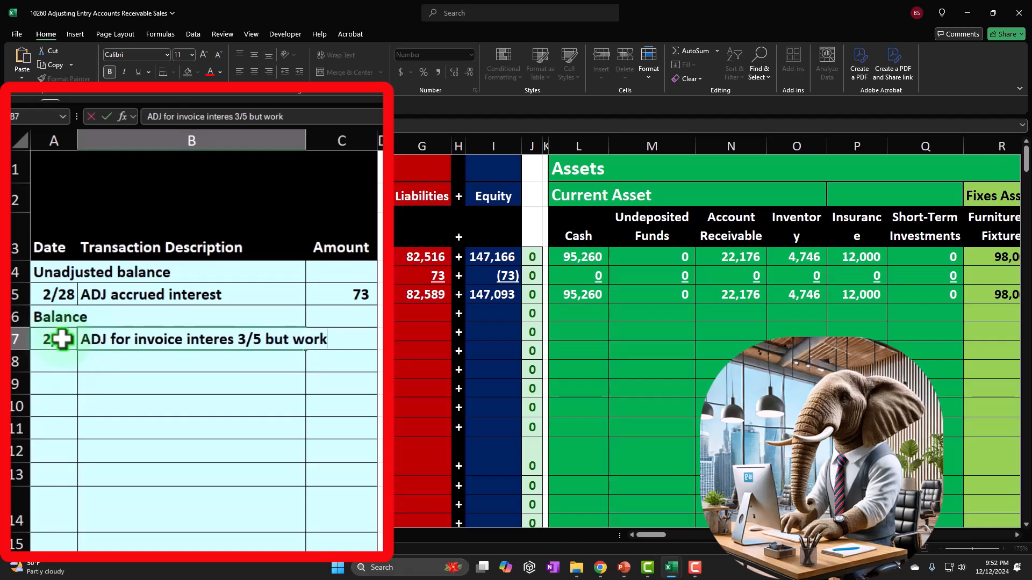
key(Return)
key(Tab)
text(wa)
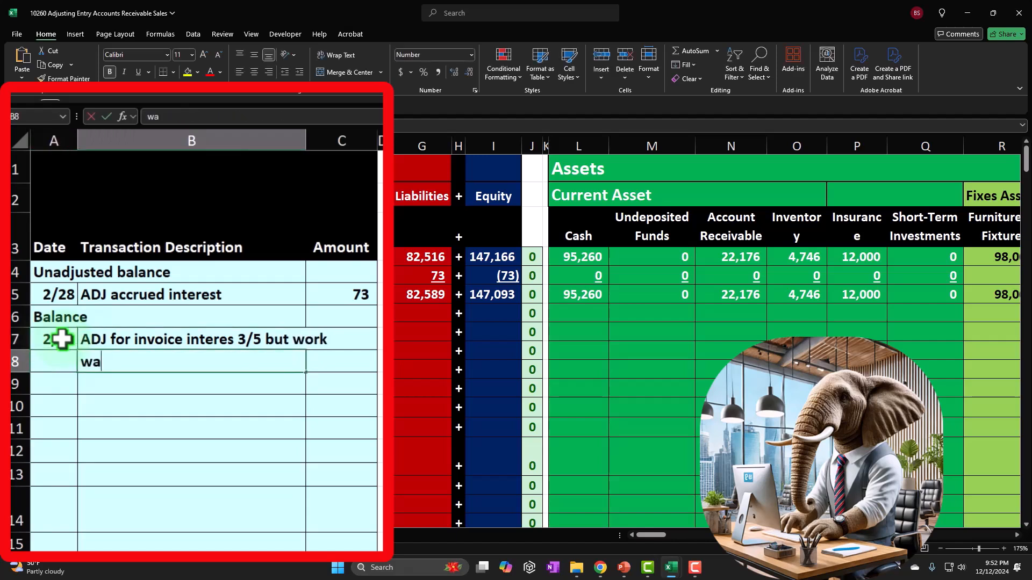
text(s done in)
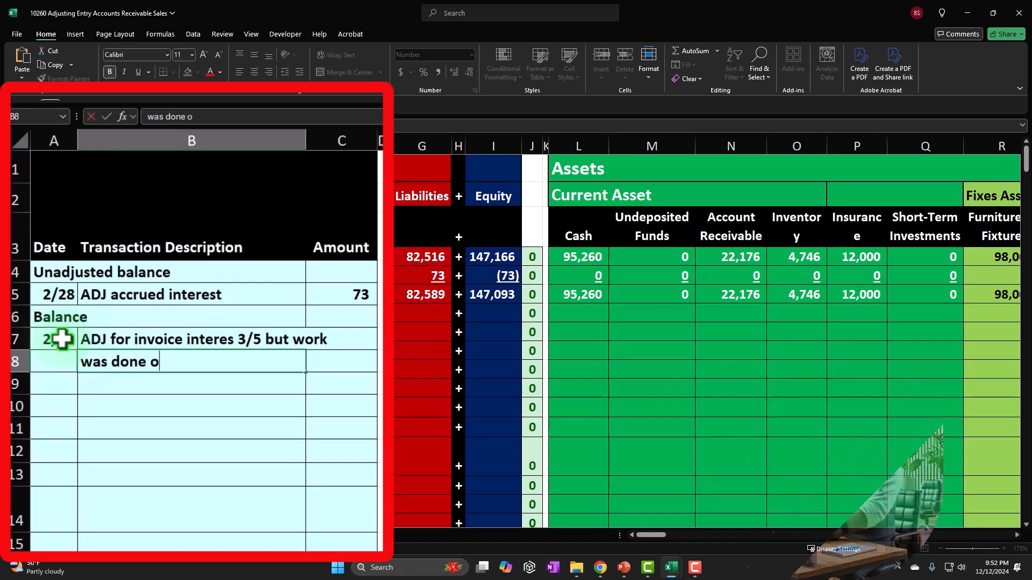
text( Feb)
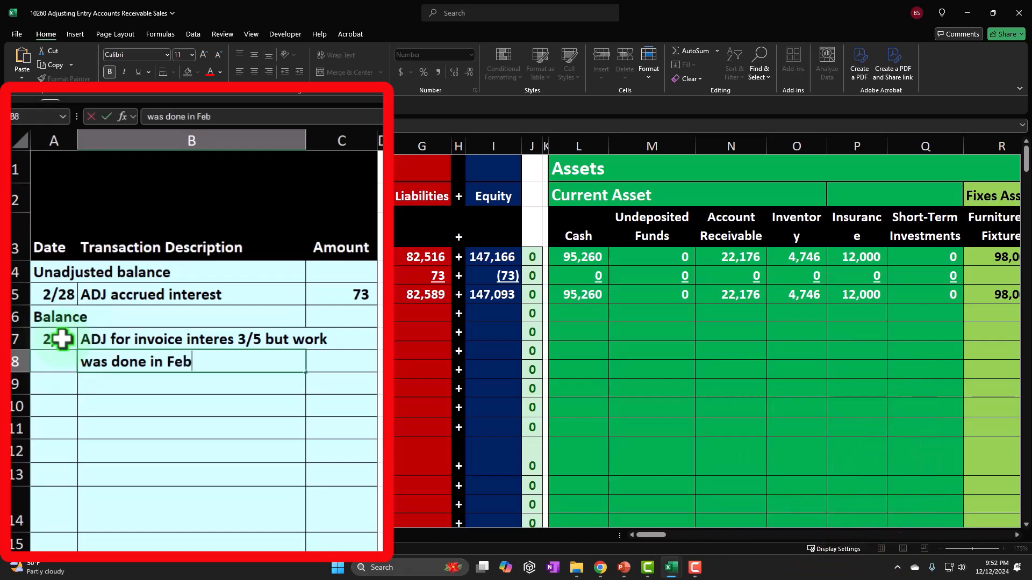
Step: Add the customer "Anderson Guitars" in B9 and the item "ELP 1" in B10 beneath the description
key(Return)
key(Tab)
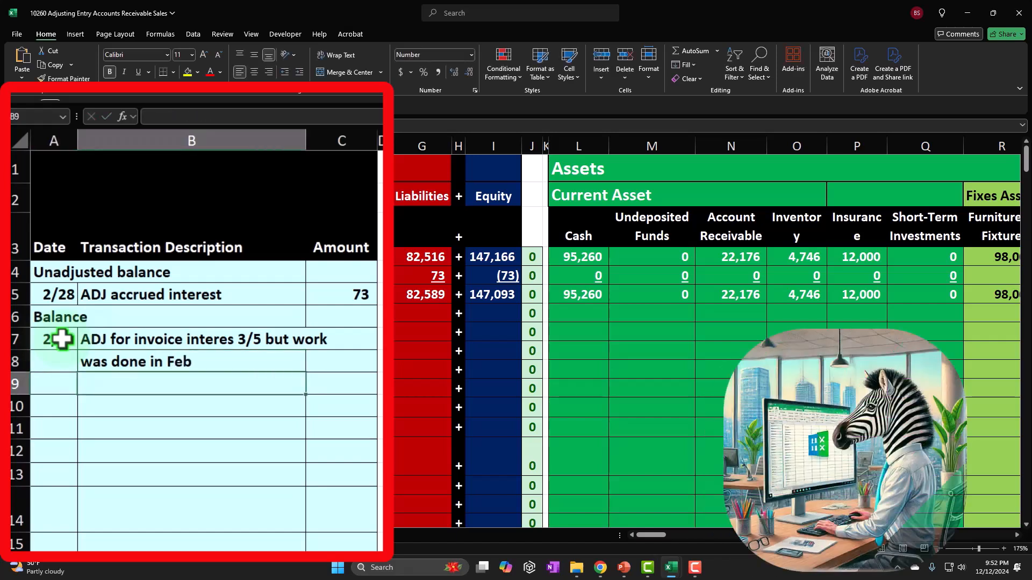
text(A)
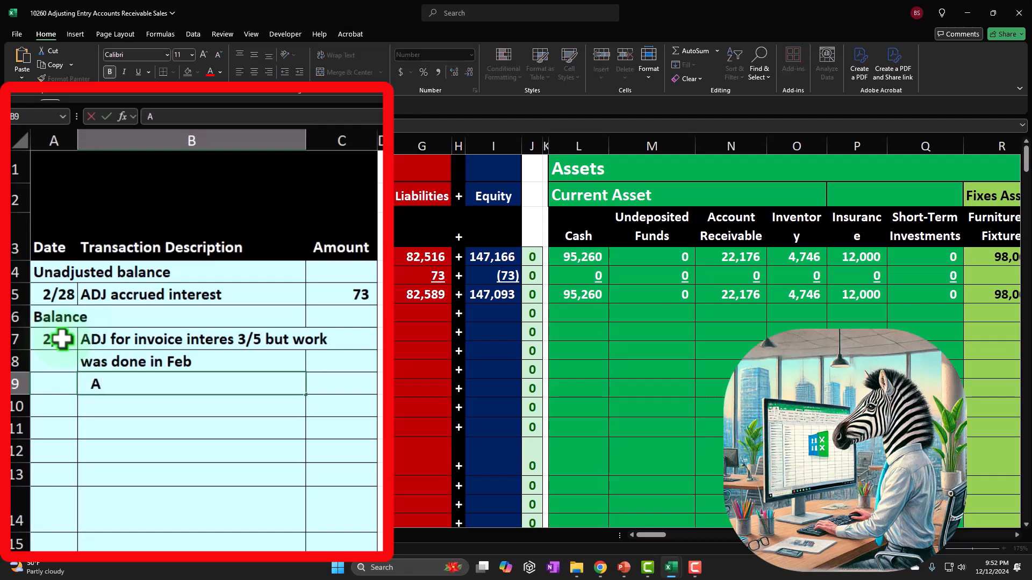
text(nderson Guitars)
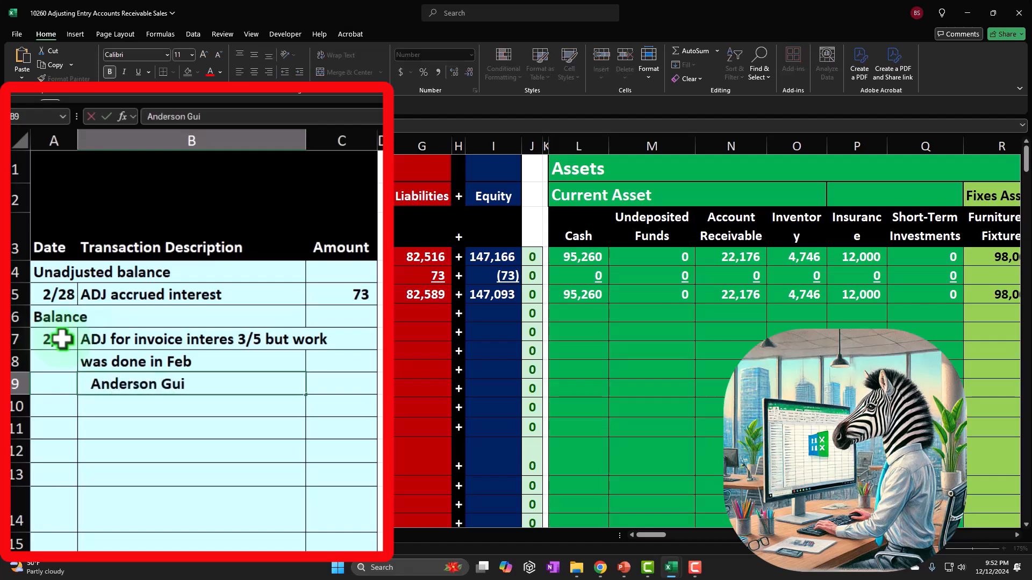
key(Return)
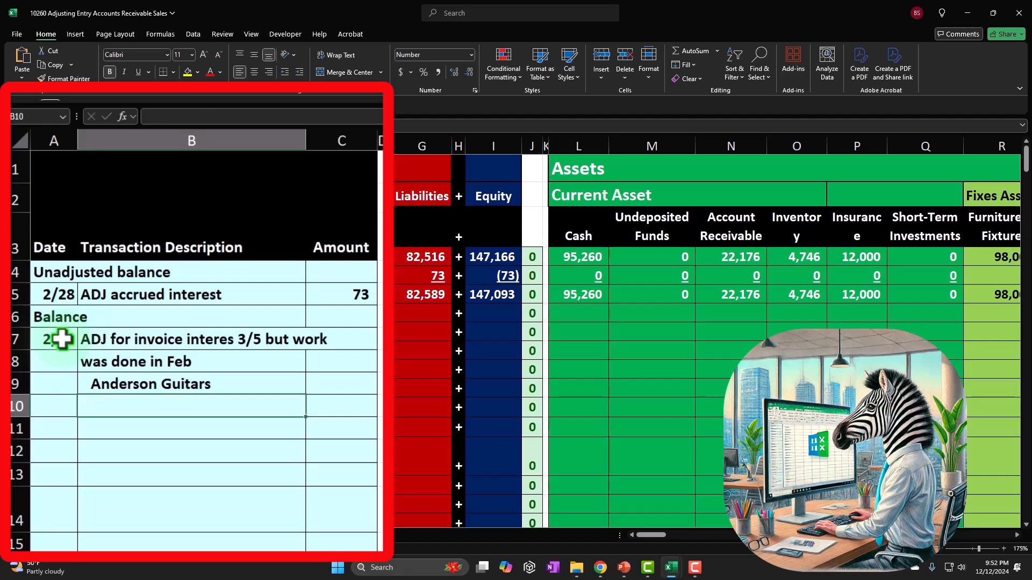
text(ELP 1)
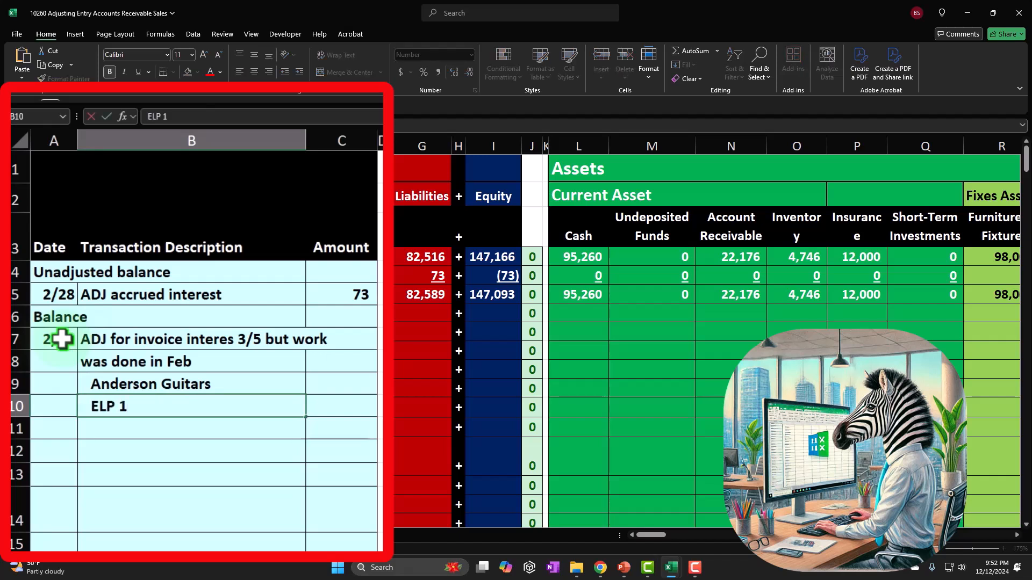
key(ctrl+Return)
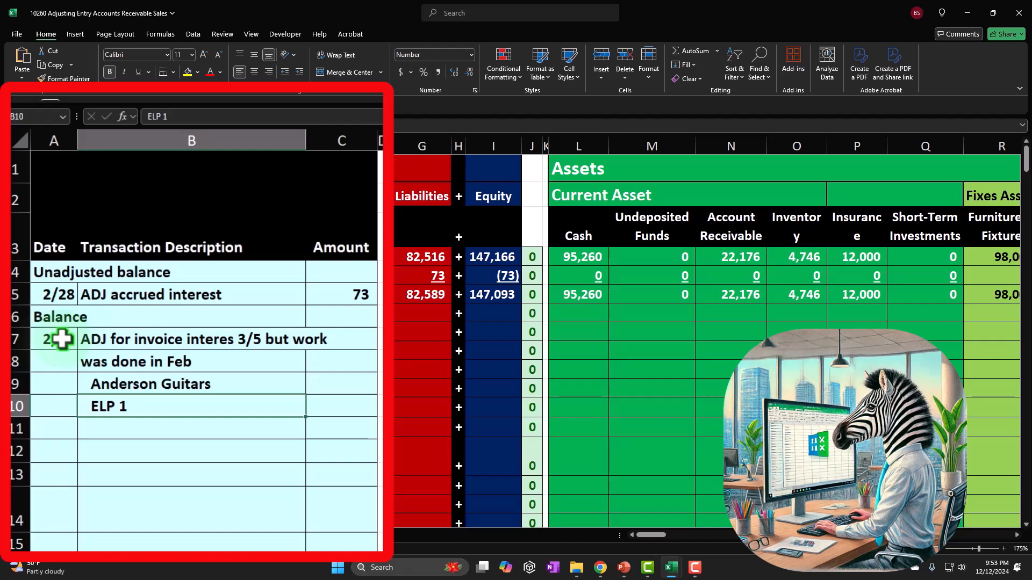
key(Down)
key(Down)
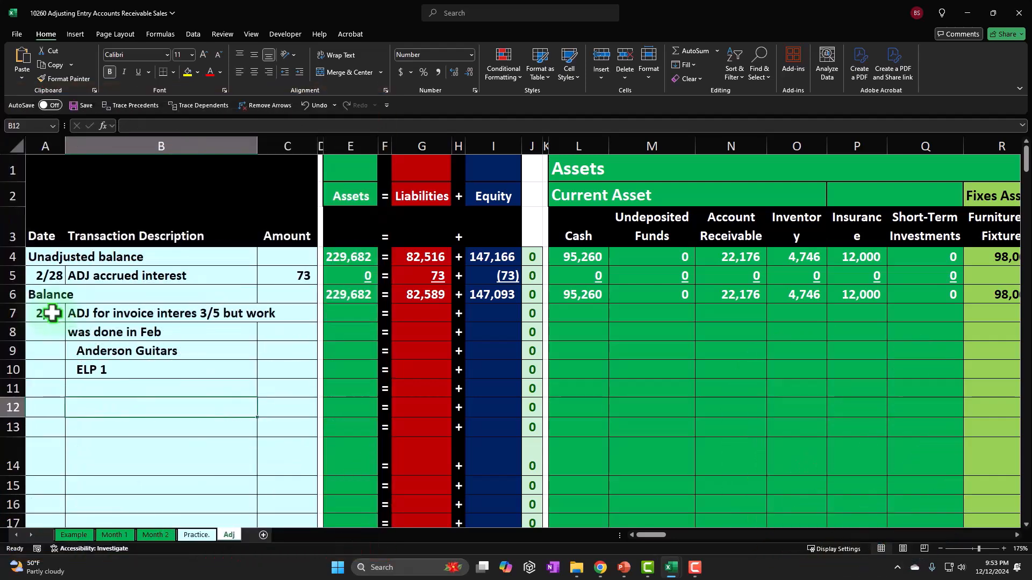
key(Up)
key(Up)
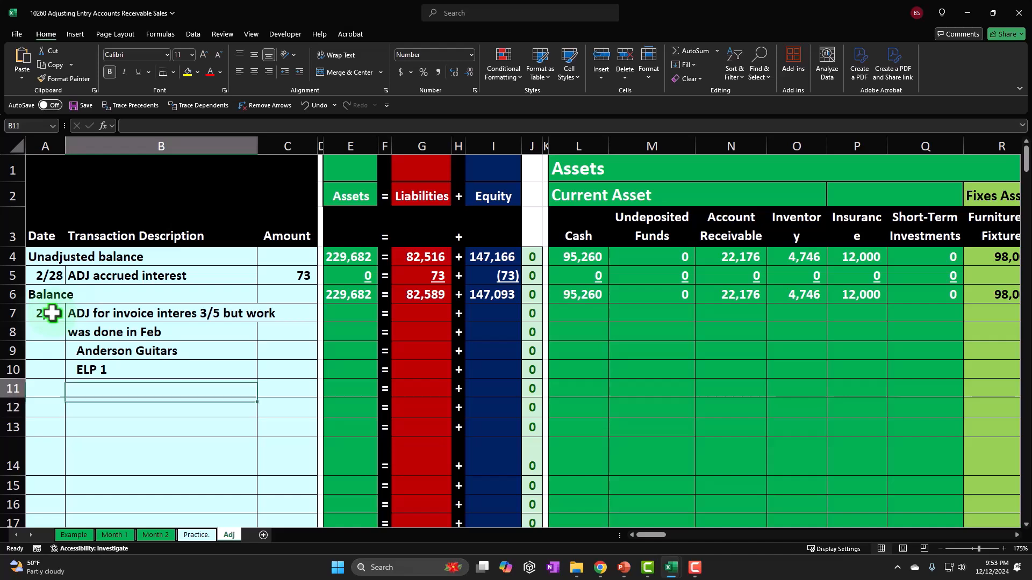
key(Right)
key(Right)
key(Right)
key(Right)
key(Right)
key(Right)
key(Right)
key(Right)
key(Right)
key(Right)
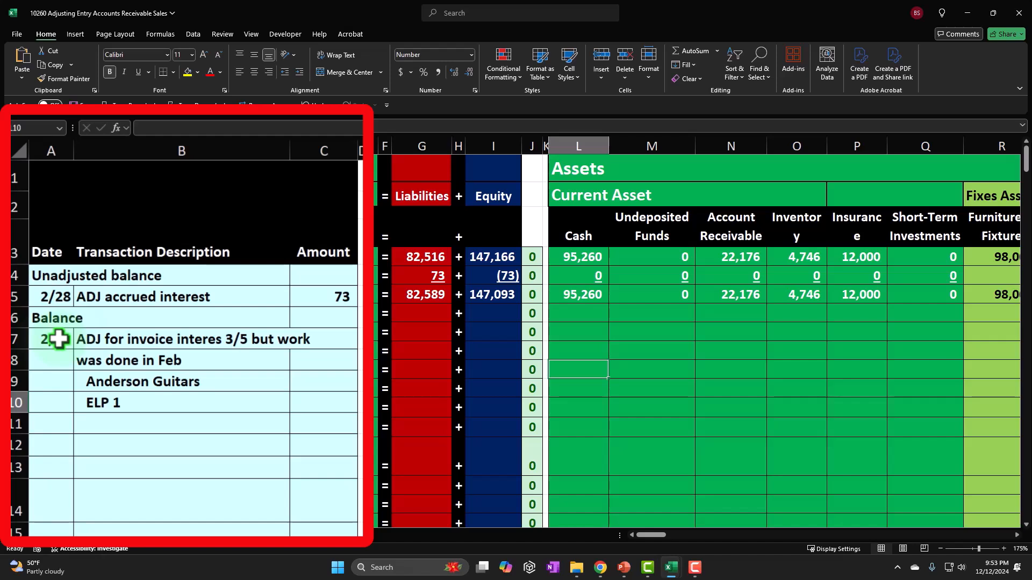
key(Right)
key(Right)
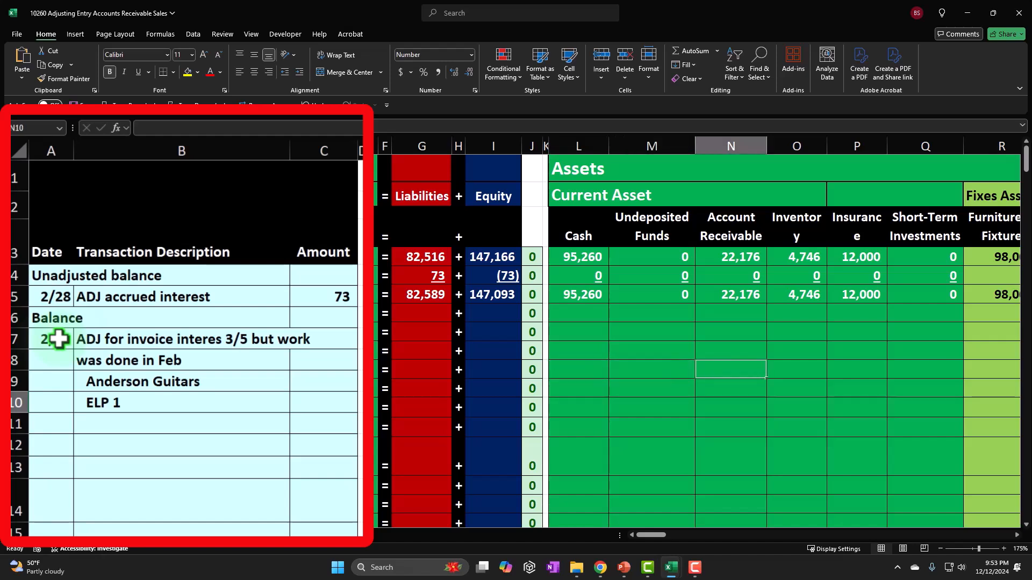
Step: Enter the amount 500 for the ELP 1 line in C10
key(Left)
key(Left)
key(Left)
key(Left)
key(Left)
key(Left)
key(Left)
key(Left)
key(Left)
key(Left)
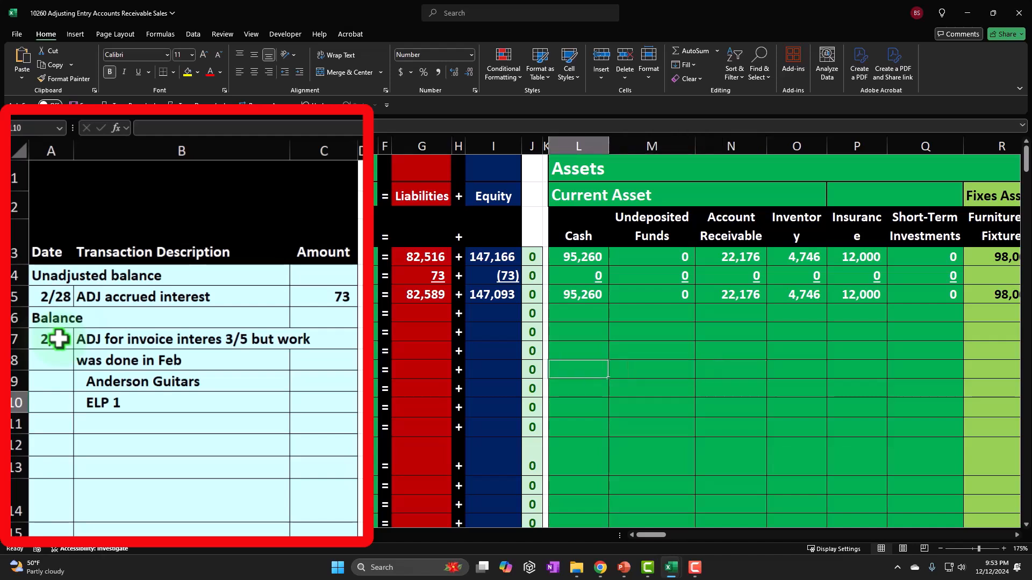
text(500)
key(Right)
Step: Calculate the Account Receivable amount for the ELP 1 line in N10 with the formula =C10*1.05
key(Right)
key(Right)
key(Right)
key(Right)
key(Right)
key(Right)
key(Right)
key(Right)
key(Right)
key(Right)
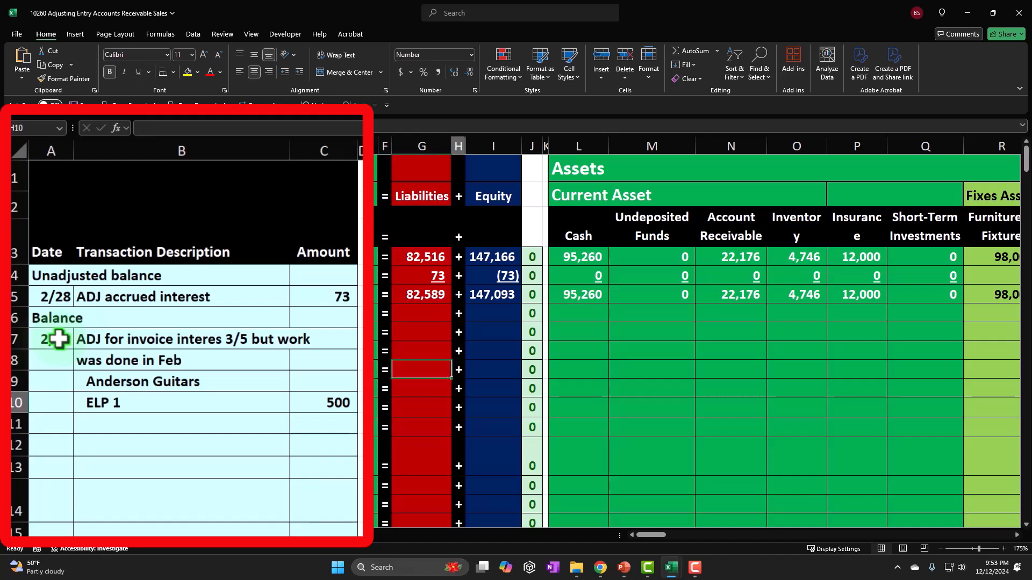
key(Left)
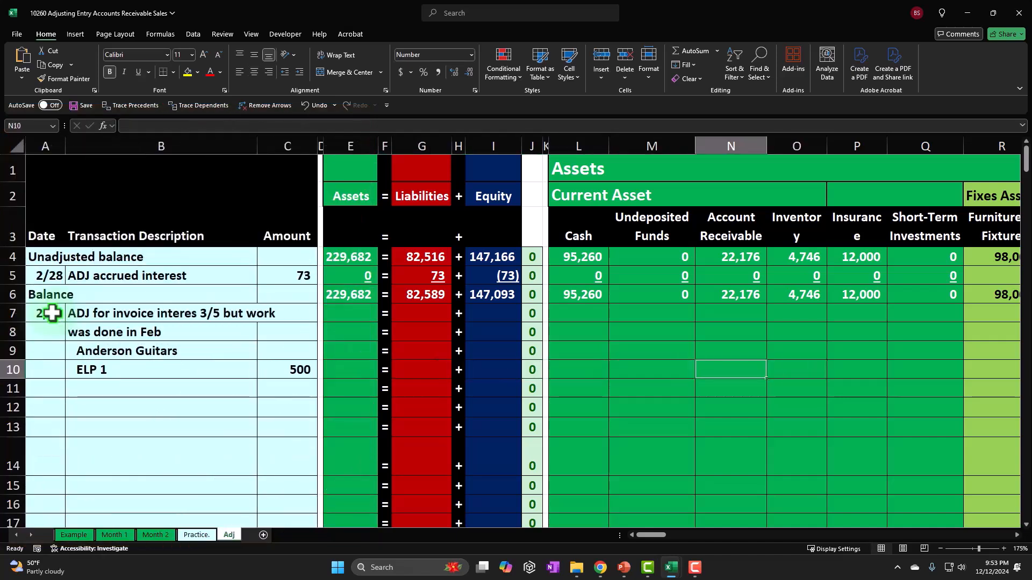
text(=)
key(Left)
key(Left)
key(Left)
key(Left)
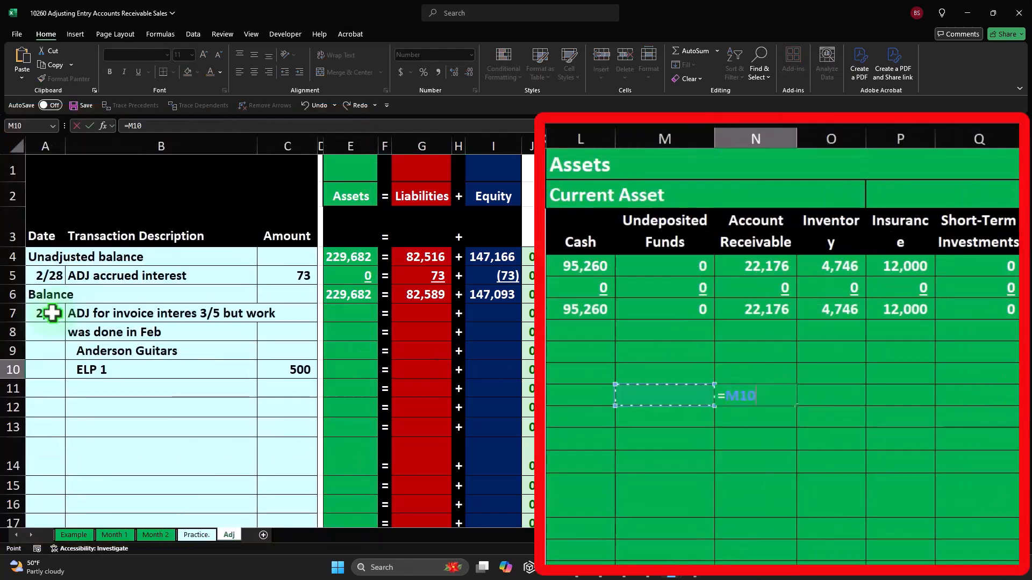
key(Left)
key(Left)
key(Left)
key(Left)
key(Left)
key(Left)
key(Left)
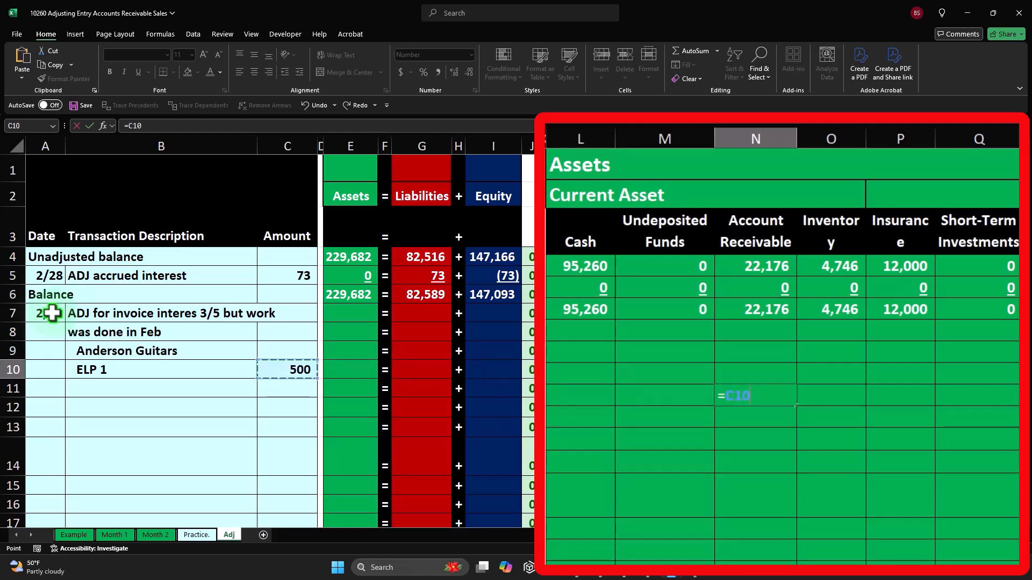
text(*1.05)
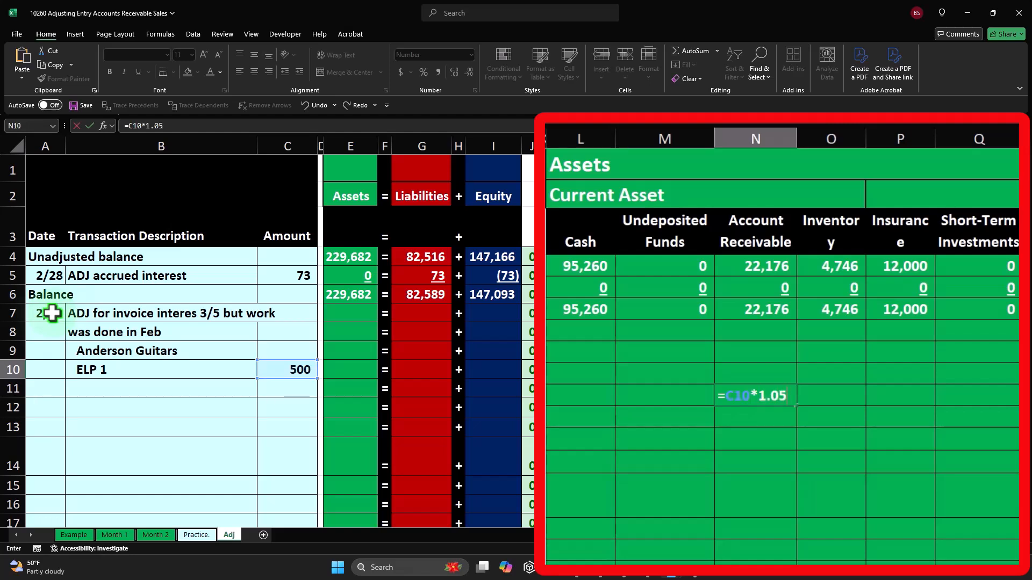
key(ctrl+Return)
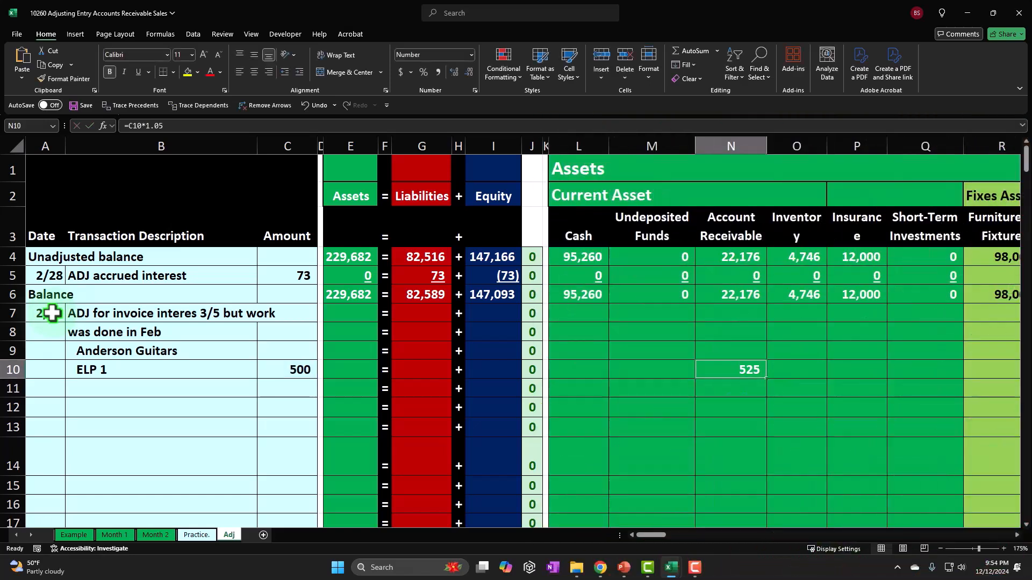
Step: Link the Sales amount for the ELP 1 line in AJ10 to the entry amount with =C10
key(Right)
key(Right)
key(Right)
key(Right)
key(Right)
key(Right)
key(Right)
key(Right)
key(Right)
key(Right)
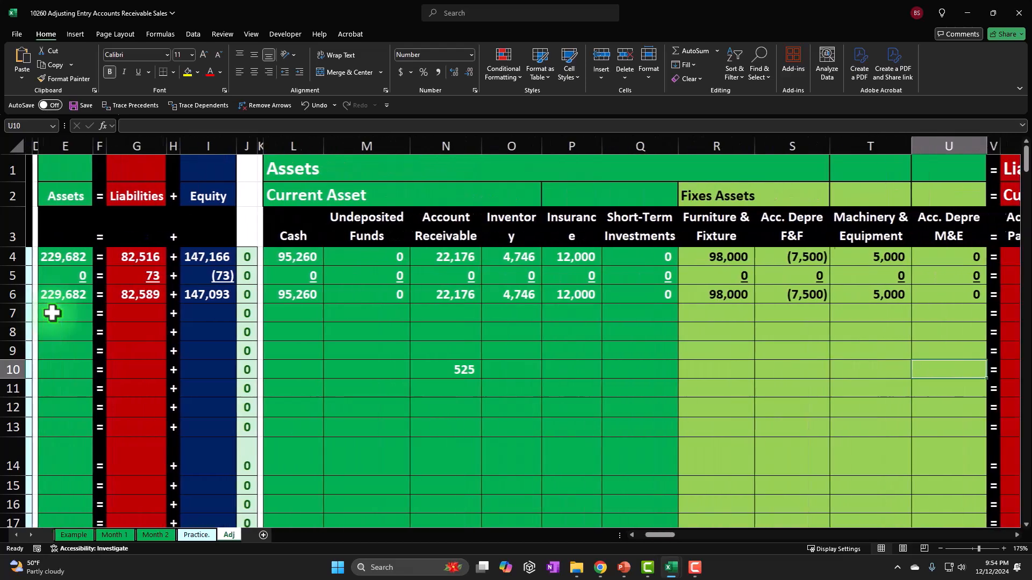
key(Right)
key(Right)
key(Right)
key(Right)
key(Right)
key(Right)
key(Right)
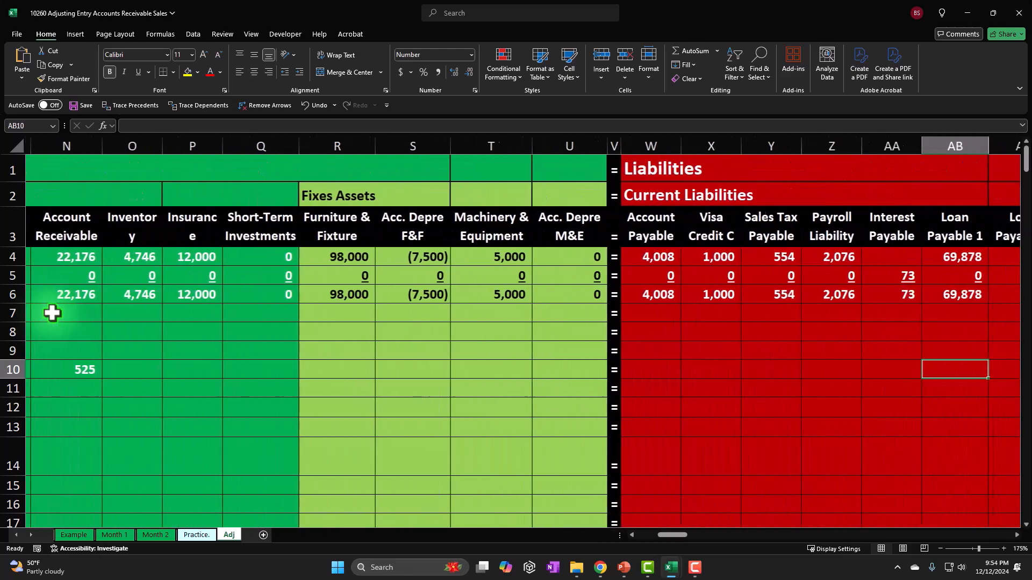
key(Right)
key(Right)
key(Right)
key(Right)
key(Right)
key(Right)
key(Right)
key(Right)
key(Right)
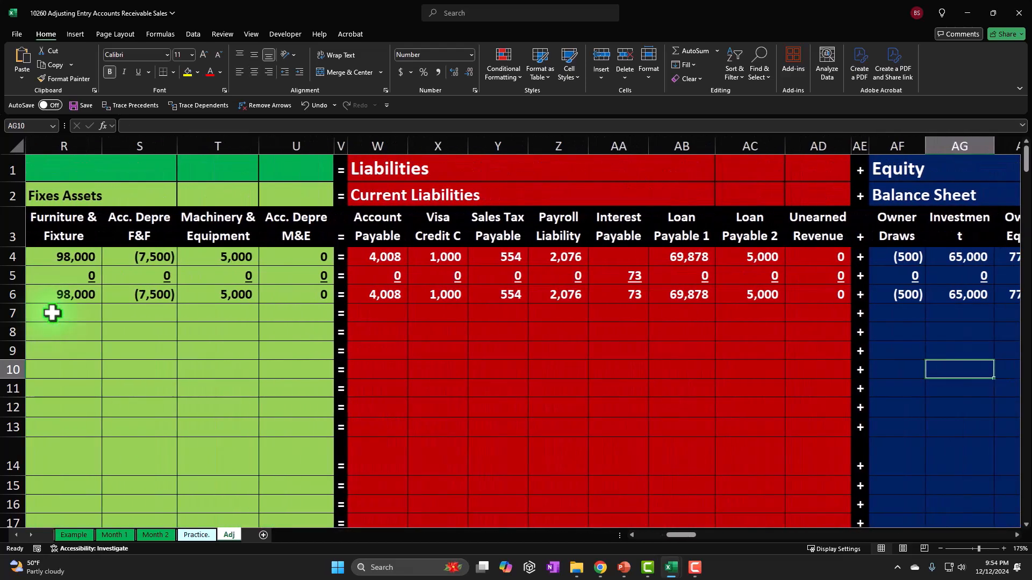
key(Left)
key(Left)
key(Left)
key(Left)
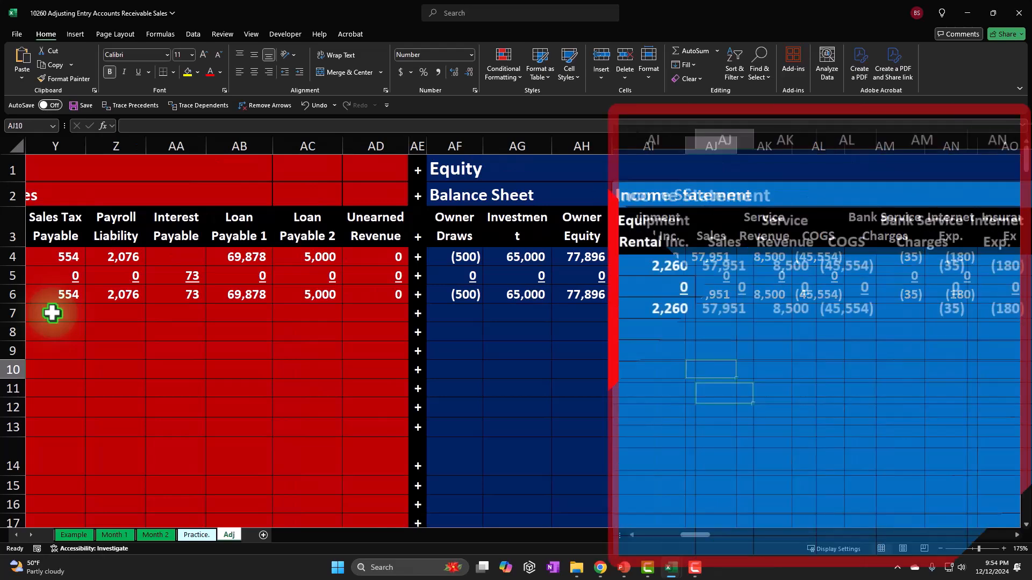
text(=)
key(Left)
key(Left)
key(Left)
key(Left)
key(Left)
key(Left)
key(Left)
key(Left)
key(Left)
key(Left)
key(Left)
key(Left)
key(Left)
key(Left)
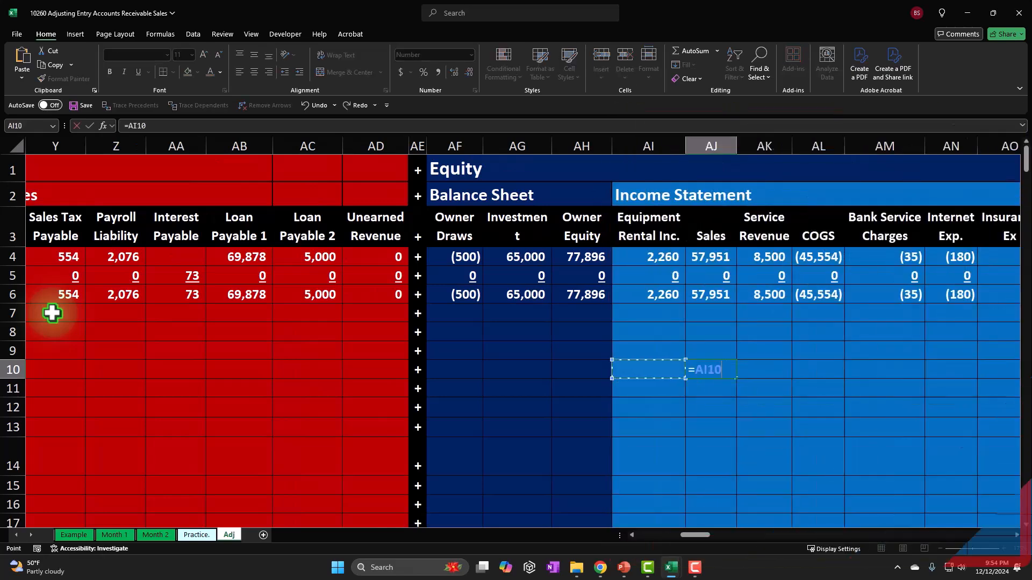
key(Left)
key(Left)
key(Left)
key(Left)
key(Left)
key(Left)
key(Left)
key(Left)
key(Left)
key(Left)
key(Left)
key(Left)
key(Left)
key(Left)
key(Left)
key(Left)
key(Left)
key(Left)
key(Left)
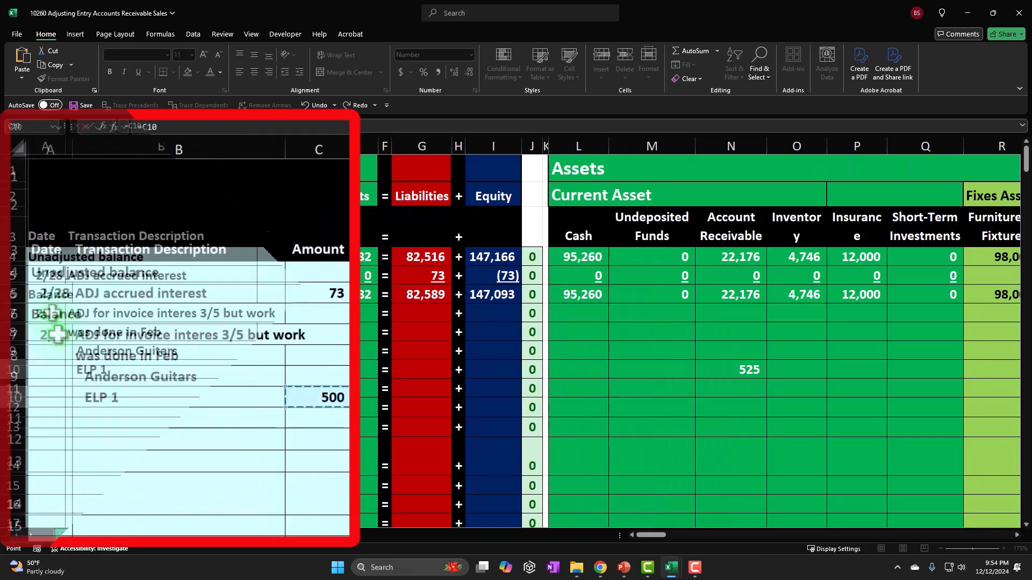
key(Return)
Step: Calculate the Sales Tax Payable for the ELP 1 line in Y10 as 5% of the entry amount with =C10*0.05
key(Up)
key(Left)
key(Left)
key(Left)
key(Left)
key(Left)
key(Left)
key(Left)
key(Left)
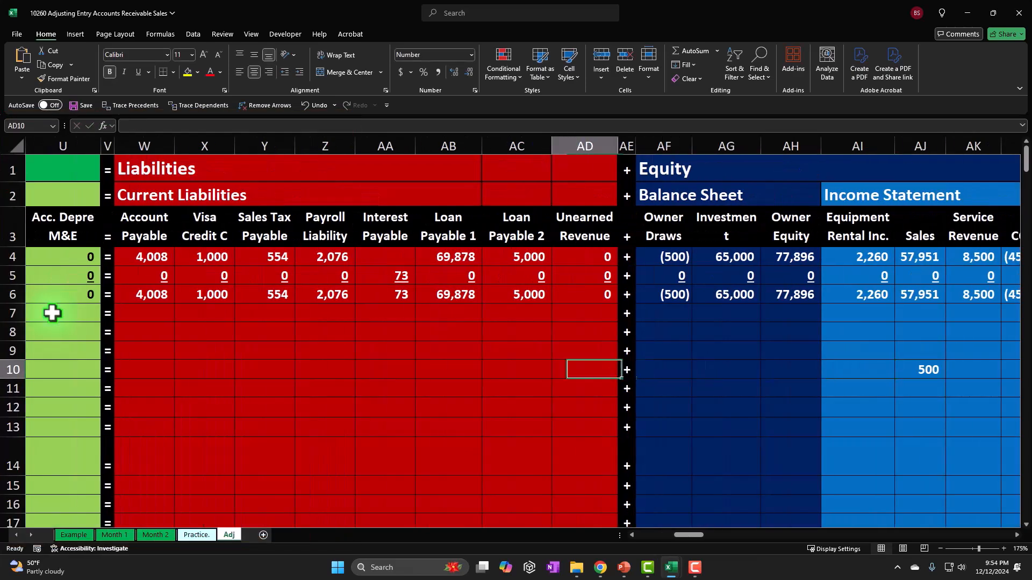
key(Left)
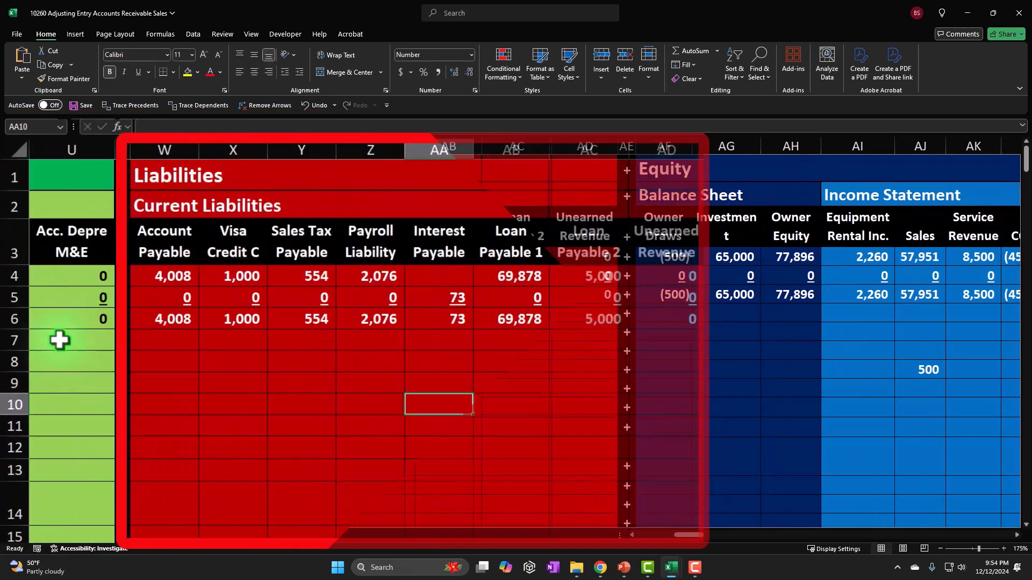
key(Left)
key(Left)
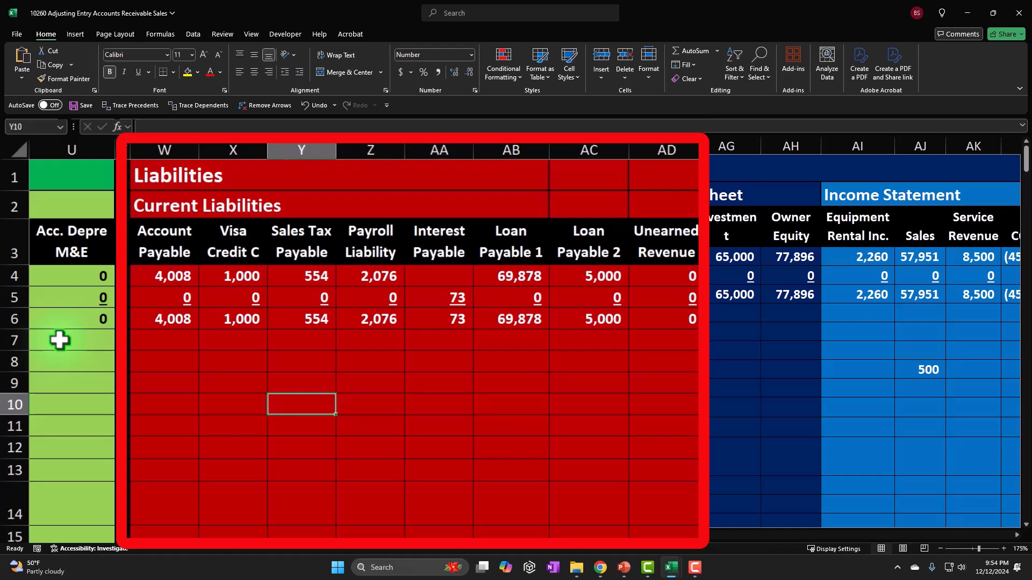
text(=)
key(Left)
key(Left)
key(Left)
key(Left)
key(Left)
key(Left)
key(Left)
key(Left)
key(Left)
key(Left)
key(Left)
key(Left)
key(Left)
key(Left)
key(Left)
key(Left)
key(Left)
key(Left)
key(Left)
key(Left)
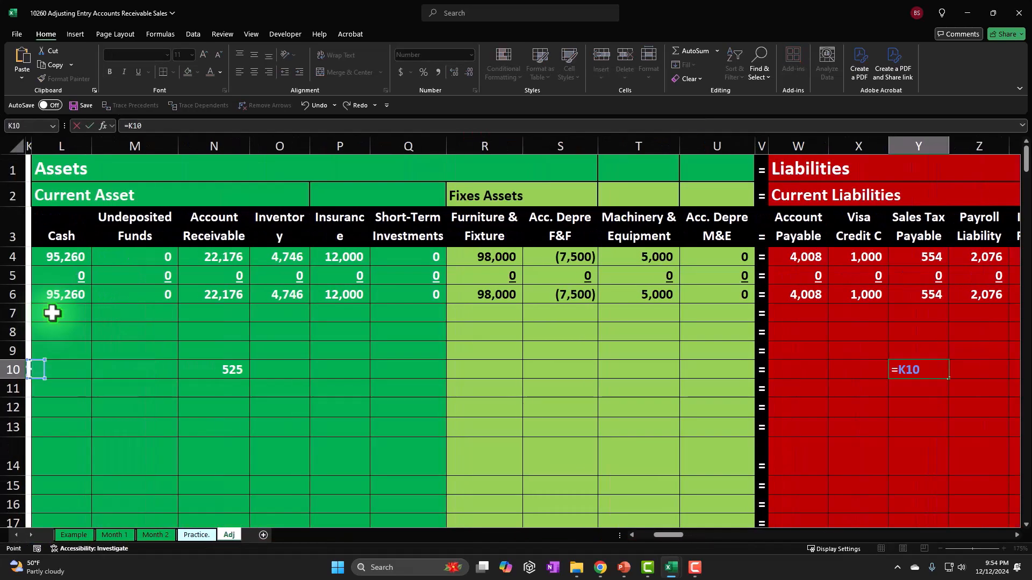
key(Right)
text(*)
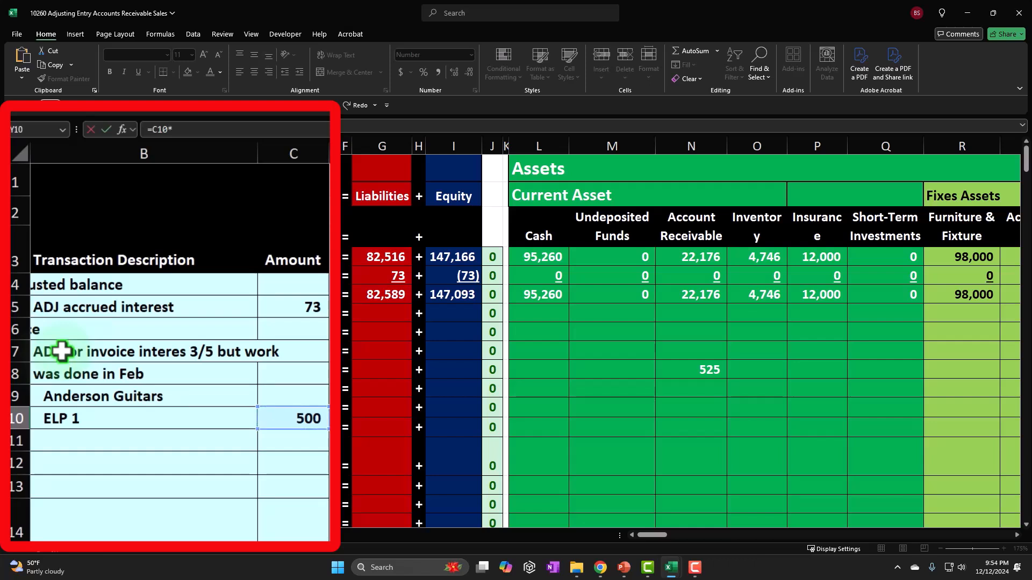
text(.0)
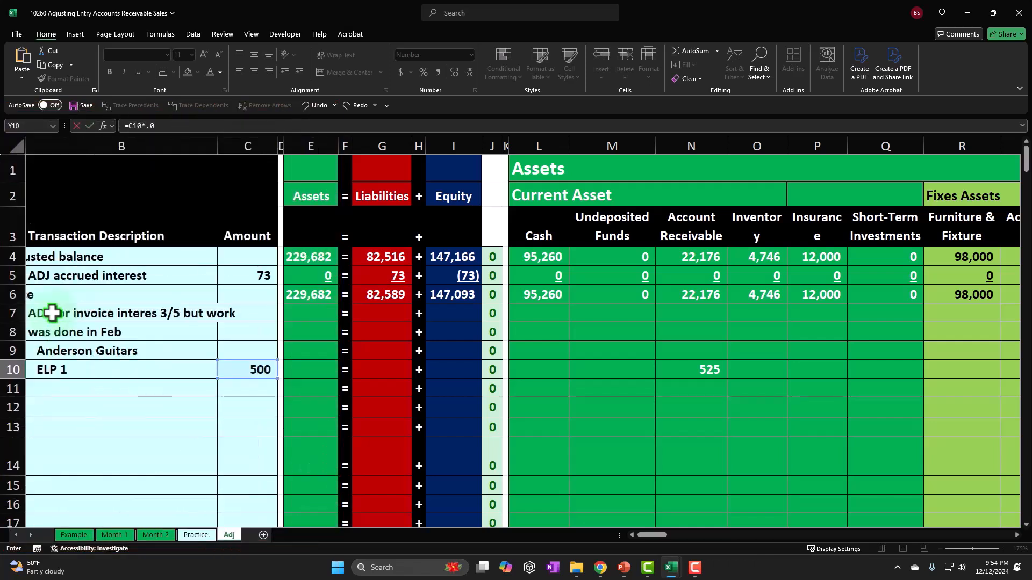
key(Return)
Step: Check the Sales Tax Payable formula in Y10, and return to the ELP 1 amount in C10
key(Right)
key(Right)
key(Right)
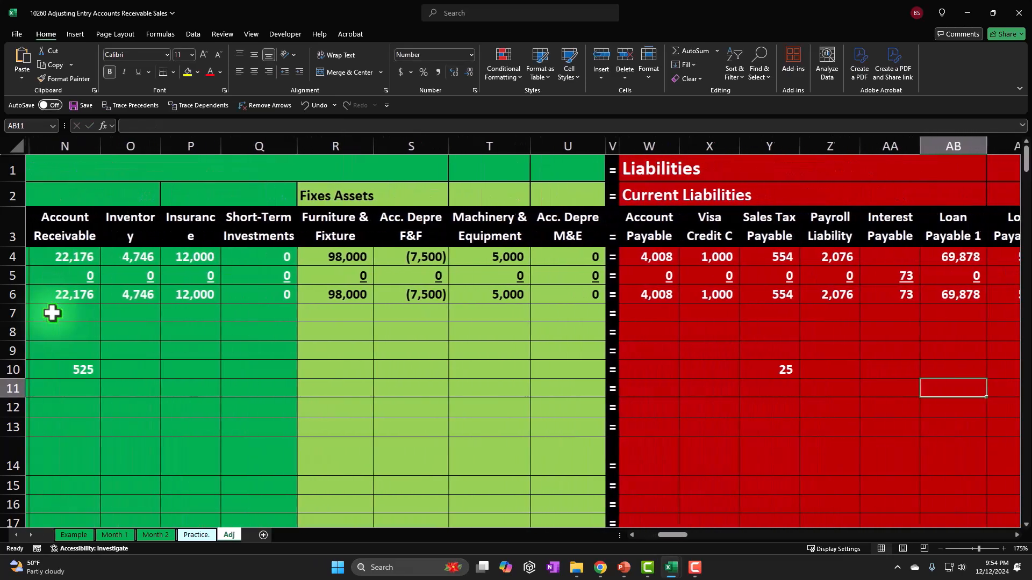
double_click(750, 368)
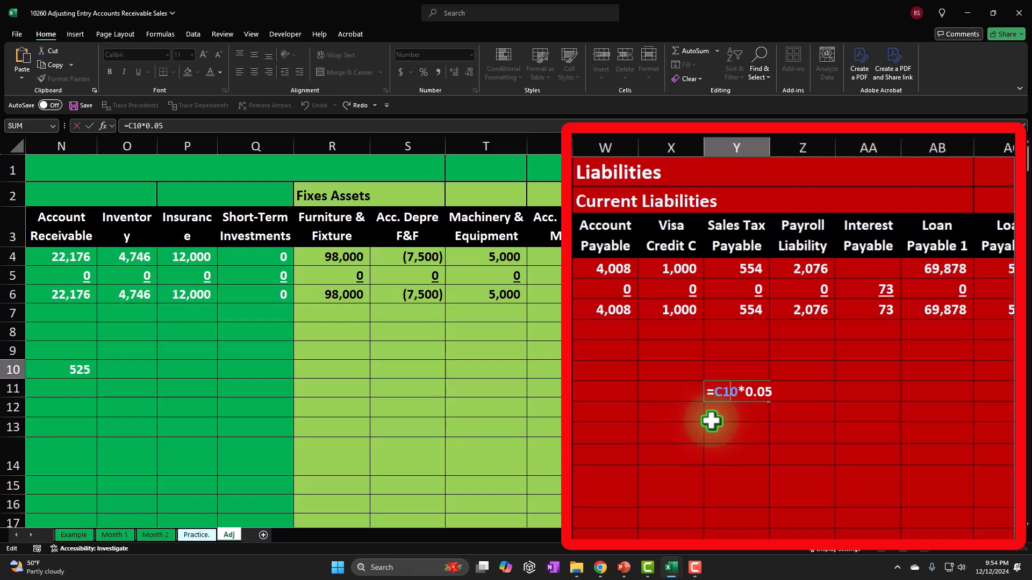
key(Return)
key(Up)
key(Left)
key(Left)
key(Left)
key(Left)
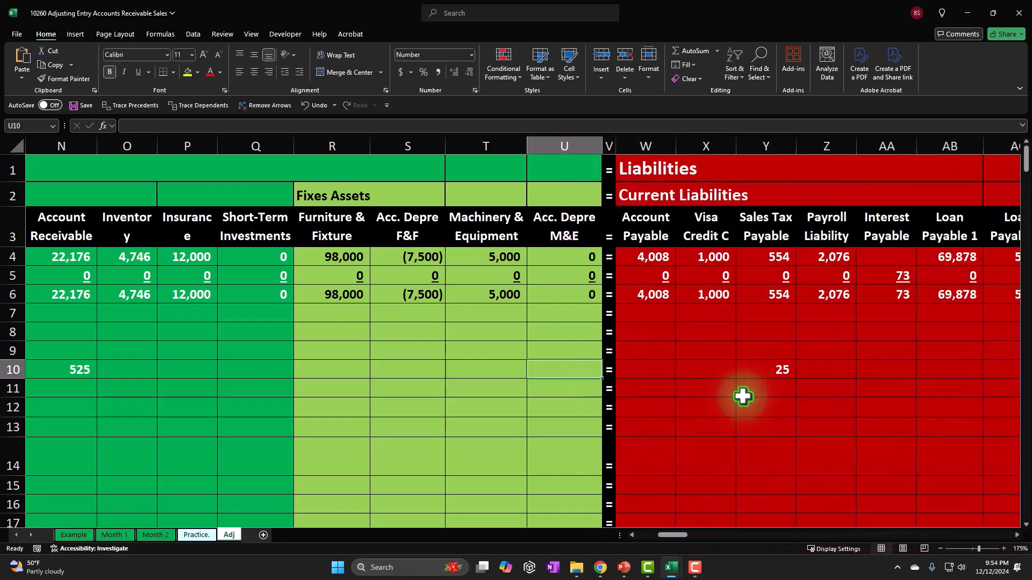
key(Left)
key(Left)
key(Left)
key(Left)
key(Left)
key(Left)
key(Left)
key(Left)
key(Left)
key(Left)
key(Left)
key(Left)
key(Left)
key(Left)
key(Left)
key(Left)
key(Left)
key(Left)
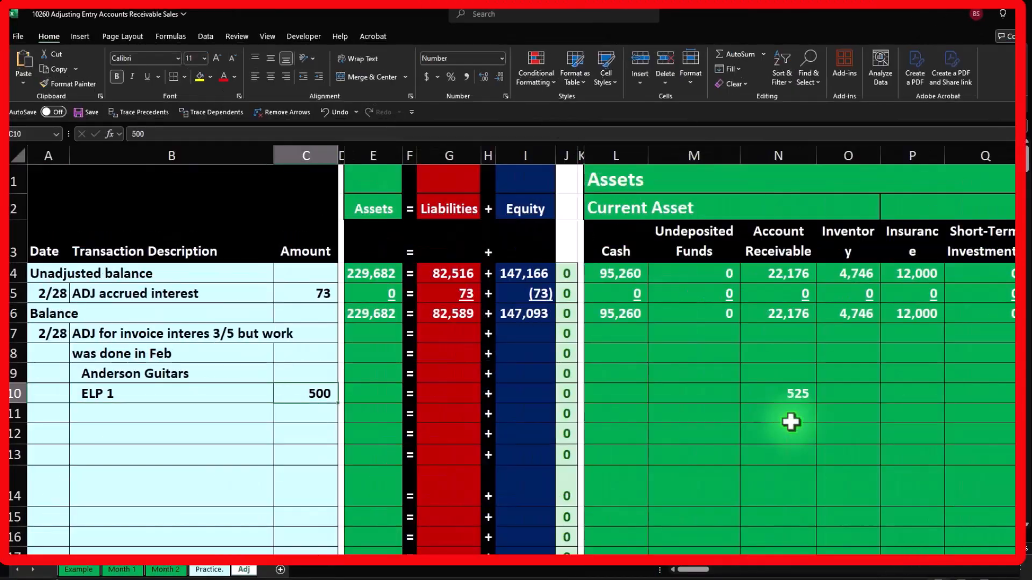
Step: Enter 0 on the ELP 1 line for every current asset except Account Receivable: L10, M10, O10, P10 and Q10
key(Right)
key(Right)
key(Right)
key(Right)
key(Right)
key(Right)
key(Right)
key(Right)
key(Right)
key(Right)
key(Right)
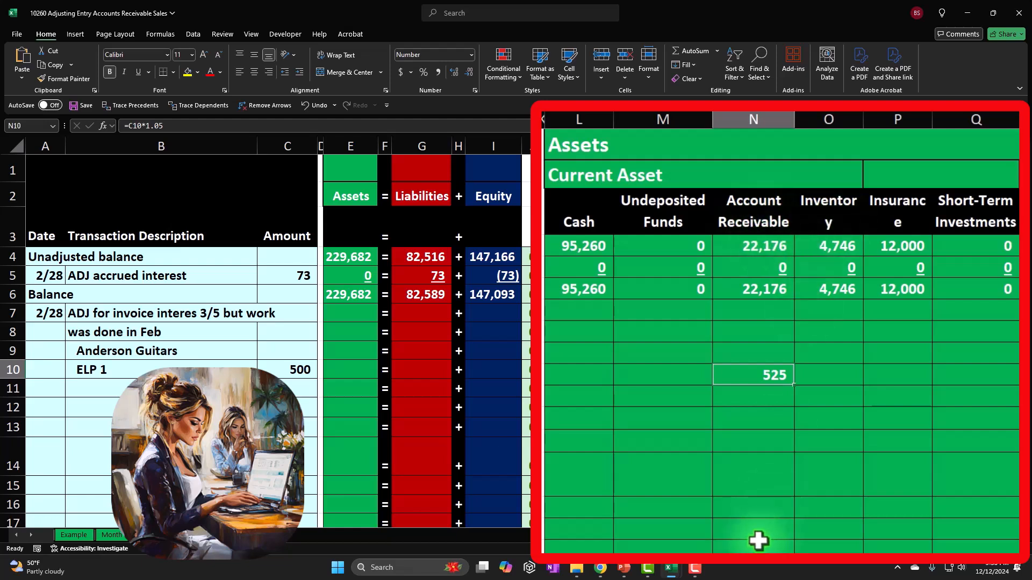
key(Left)
key(Left)
text(0)
key(Right)
text(0)
key(Right)
key(Right)
text(0)
key(Right)
text(0)
key(Right)
text(0)
Step: Enter 0 on the ELP 1 line for the fixed asset accounts, R10 through U10
key(Right)
text(0)
key(Right)
key(0)
key(Right)
text(0)
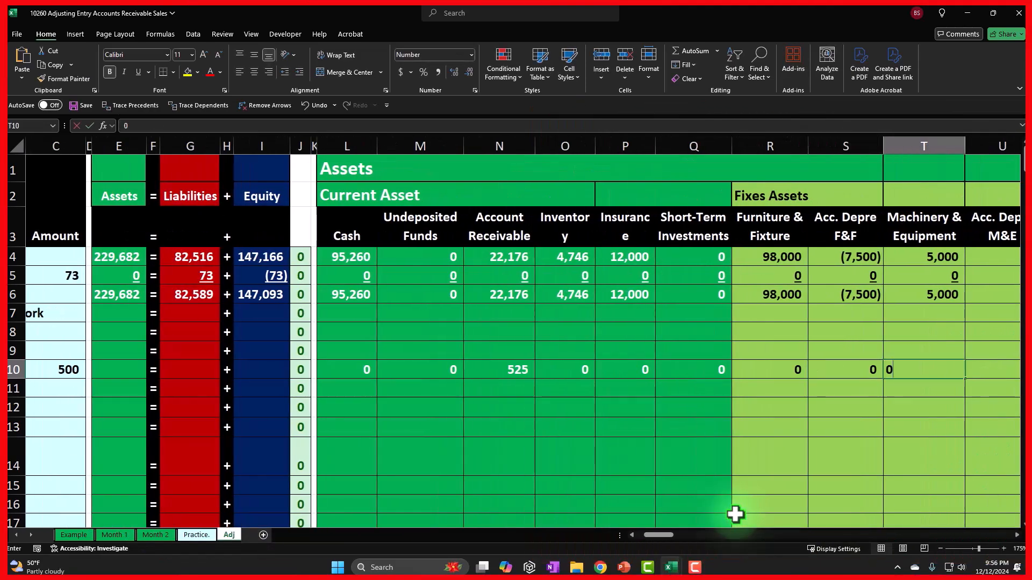
key(Right)
text(0)
key(Right)
key(Right)
Step: Enter 0 for Account Payable in W10 and Visa Credit in X10, keeping Sales Tax Payable in Y10 at 25
text(0)
key(Right)
text(0)
key(Right)
text(0)
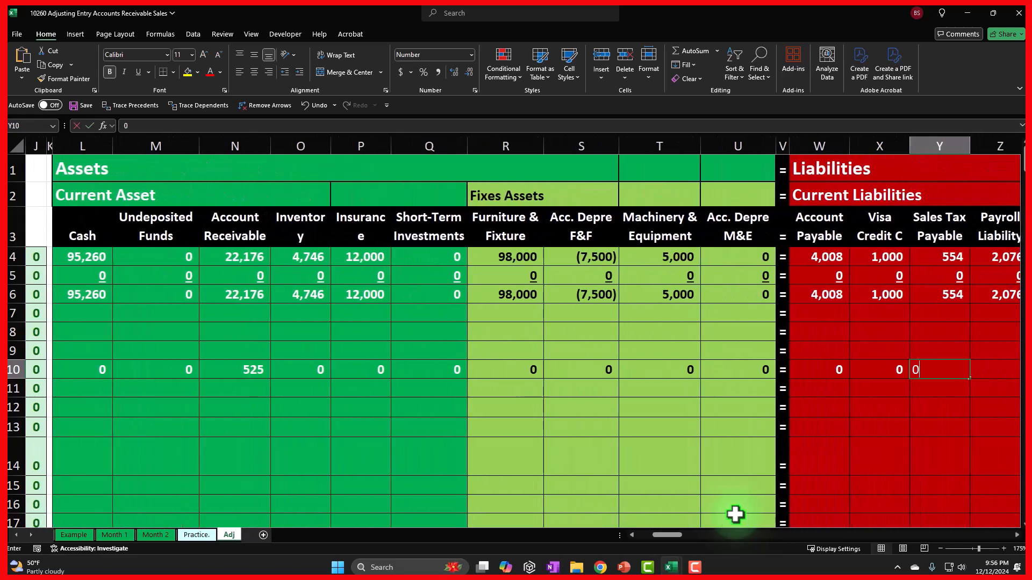
key(BackSpace)
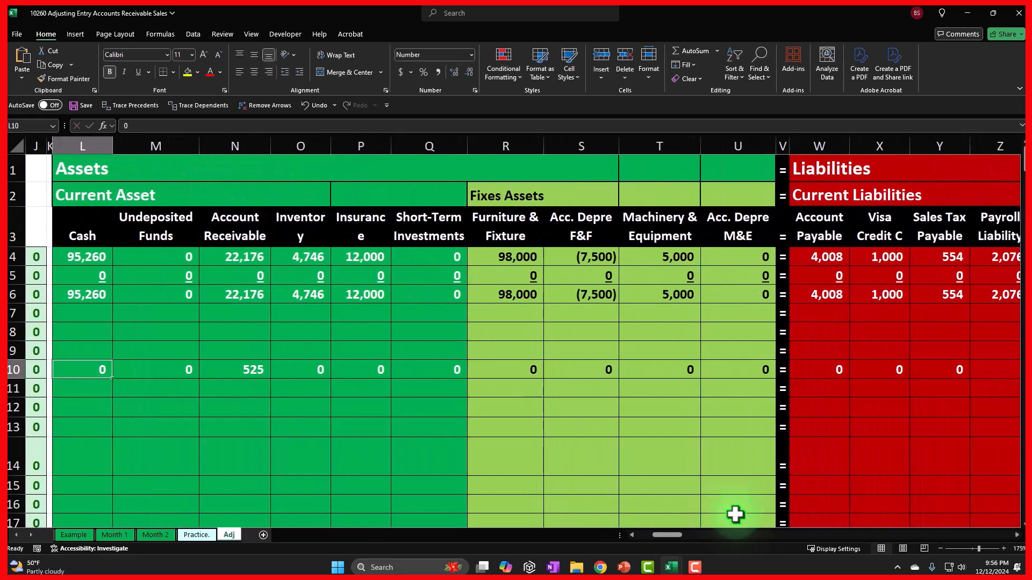
text(25)
Step: Enter 0 on the ELP 1 line for Payroll Liability through Unearned Revenue, Z10 to AD10
key(Right)
key(0)
key(Right)
key(0)
key(Right)
key(0)
key(Right)
key(0)
key(Right)
text(0)
key(Right)
key(Right)
Step: Enter 0 on the ELP 1 line for Owner Draws, Investment, Owner Equity and Equipment Rental Inc., AF10 to AI10
text(0)
key(Right)
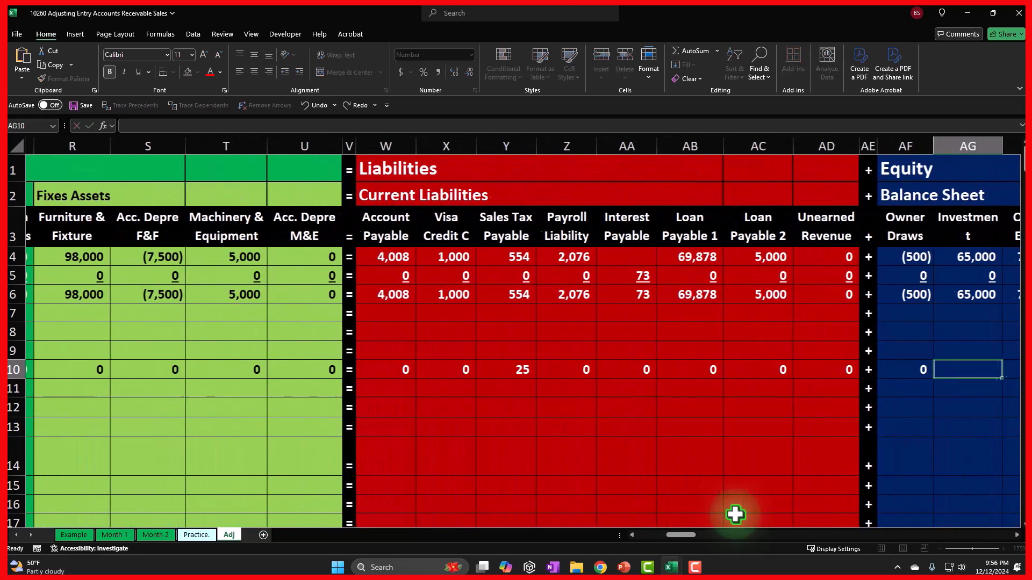
text(0)
key(Right)
text(0)
key(Right)
text(0)
key(Right)
key(Right)
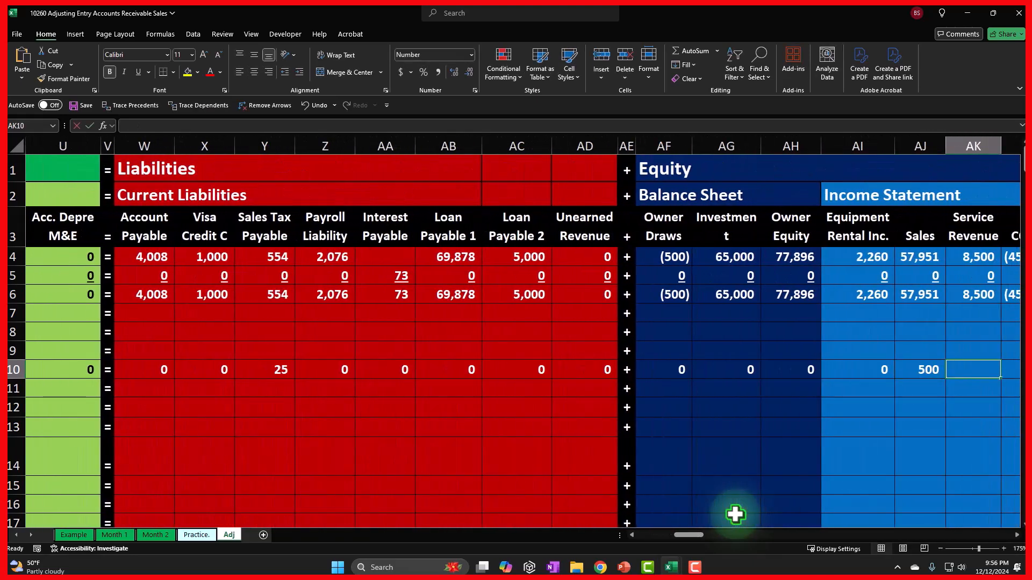
Step: Enter 0 on the ELP 1 line for Service Revenue through Interest Expense, AK10 to AW10, leaving Sales untouched
key(0)
key(Right)
key(0)
key(Right)
key(0)
key(Right)
key(0)
key(Right)
key(0)
key(Right)
key(0)
key(Right)
key(0)
key(Right)
key(0)
key(Right)
key(0)
key(Right)
text(0)
key(Right)
text(0)
key(Right)
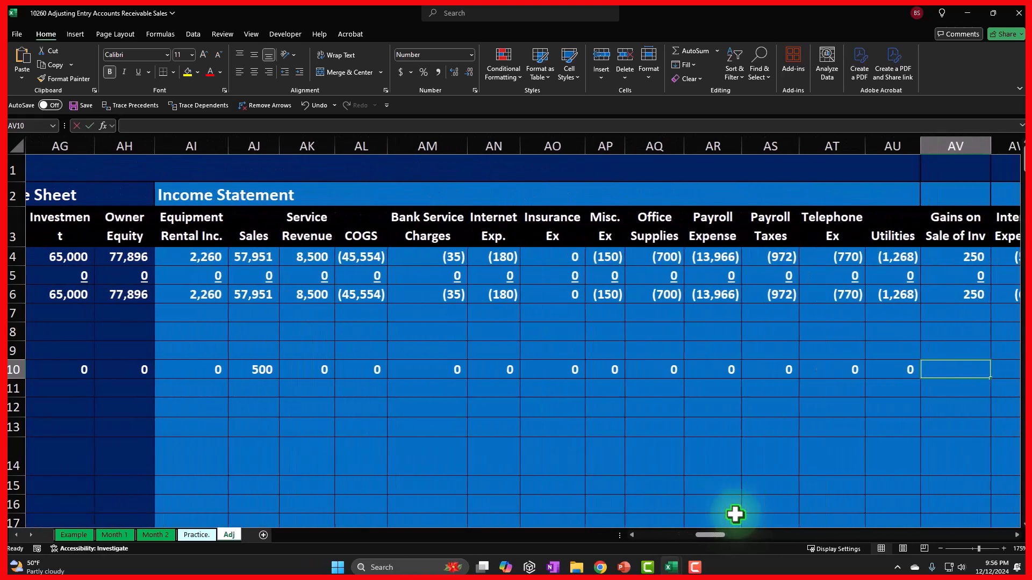
text(0)
key(Right)
text(0)
key(Right)
Step: Review the customer headings of the Account Receivable Subsidiary Ledger, and go to the Anderson Guitars cell AY10
key(Right)
key(Right)
key(Right)
key(Right)
key(Right)
key(Right)
key(Right)
key(Right)
key(Right)
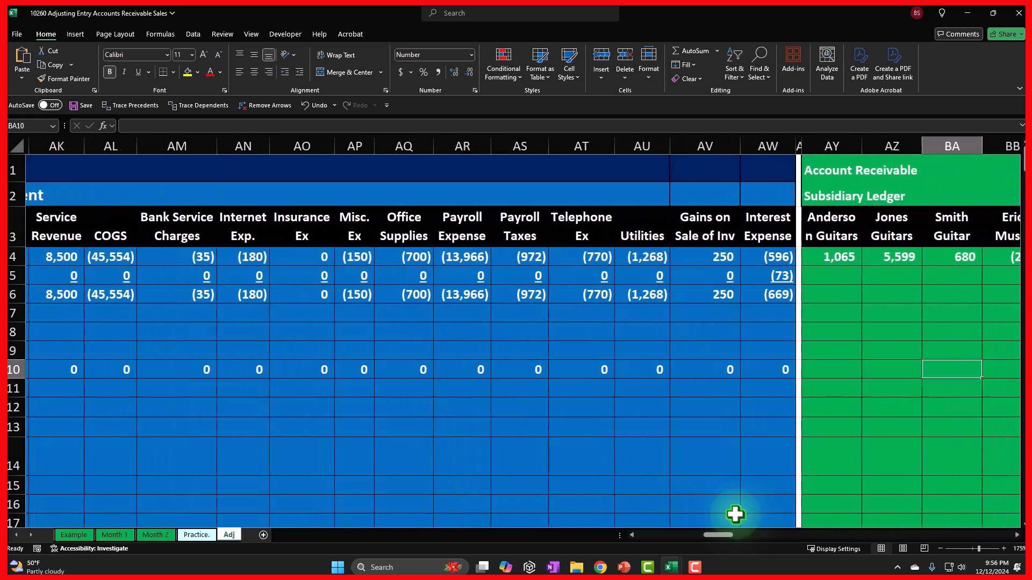
key(Right)
key(Right)
key(Right)
key(Right)
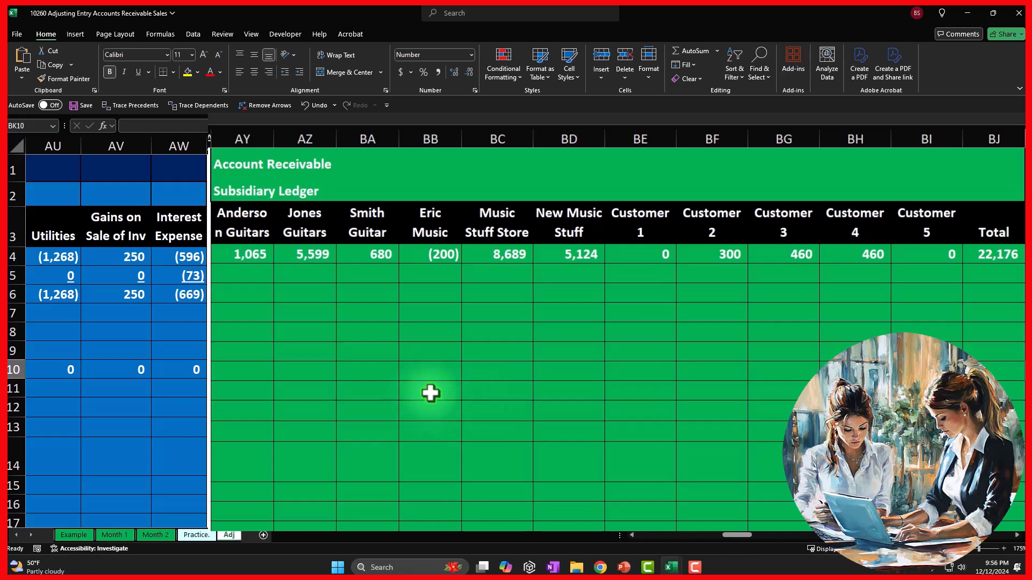
drag(236, 221, 962, 218)
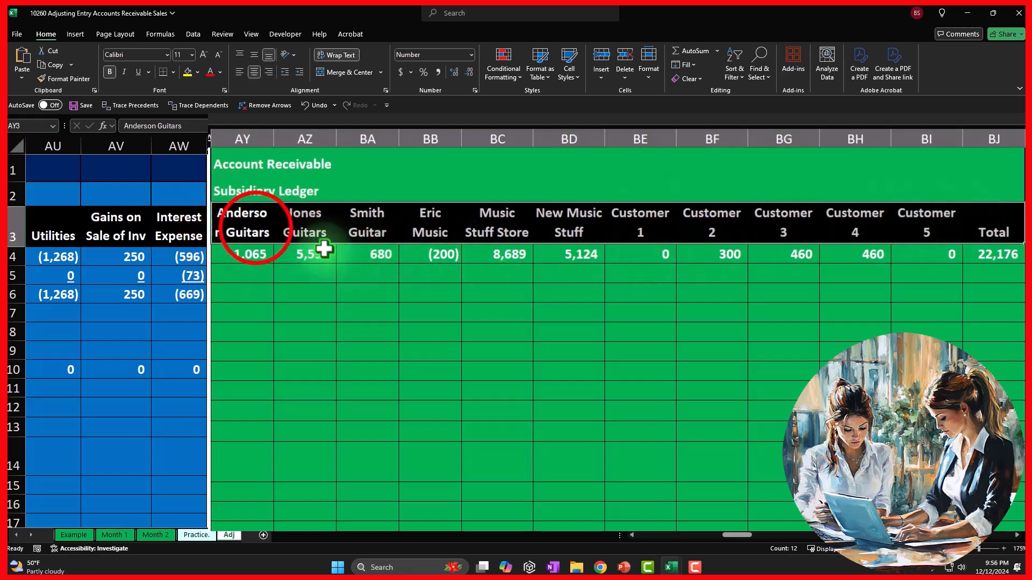
click(256, 229)
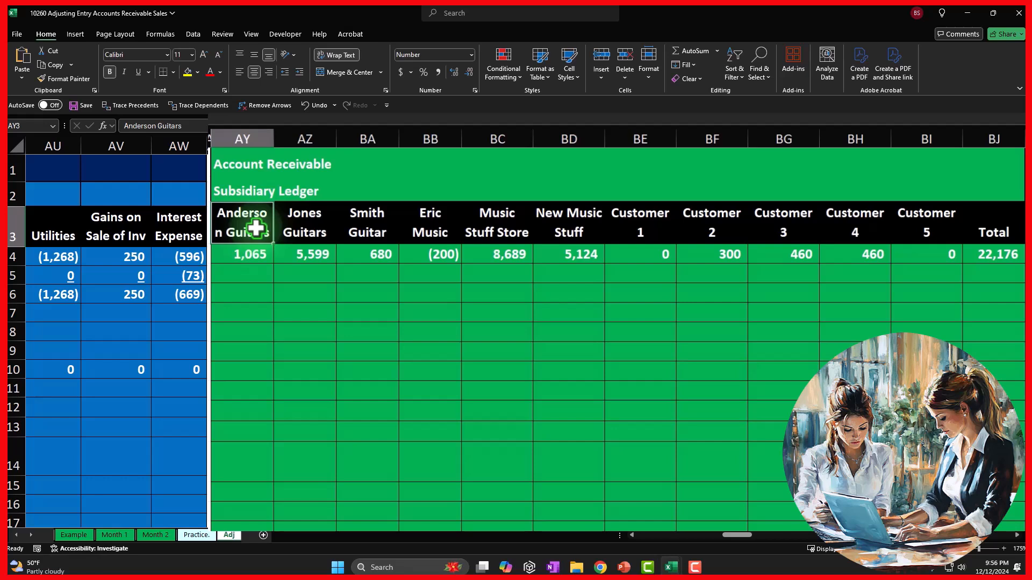
click(243, 376)
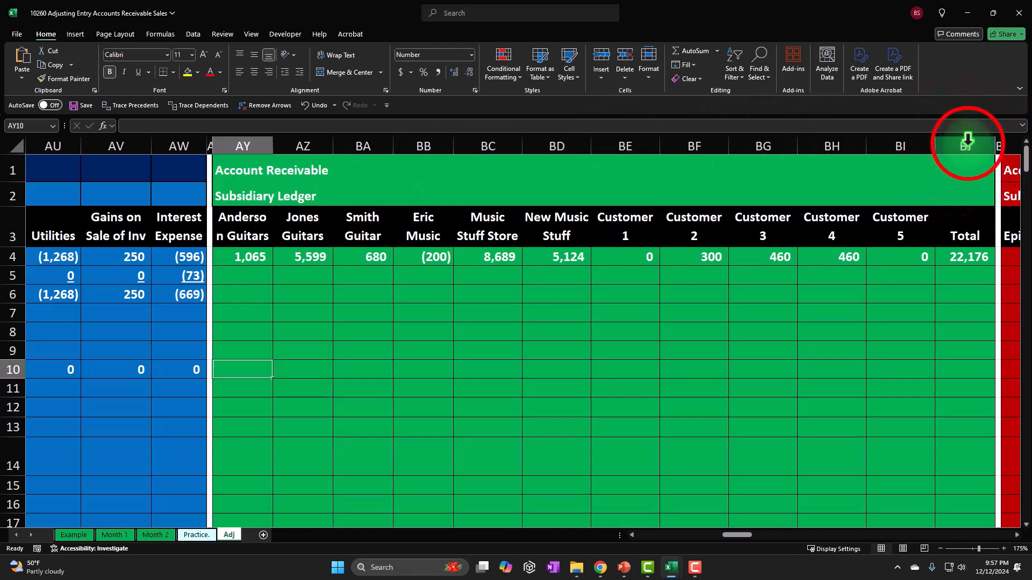
Step: Insert a new column before the Total column of the Account Receivable Subsidiary Ledger
click(966, 142)
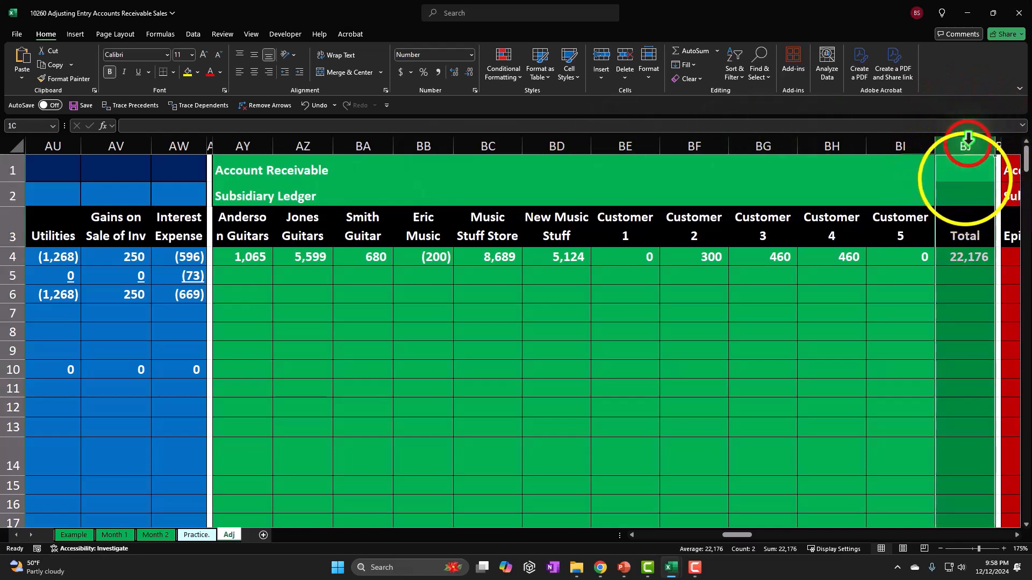
right_click(962, 177)
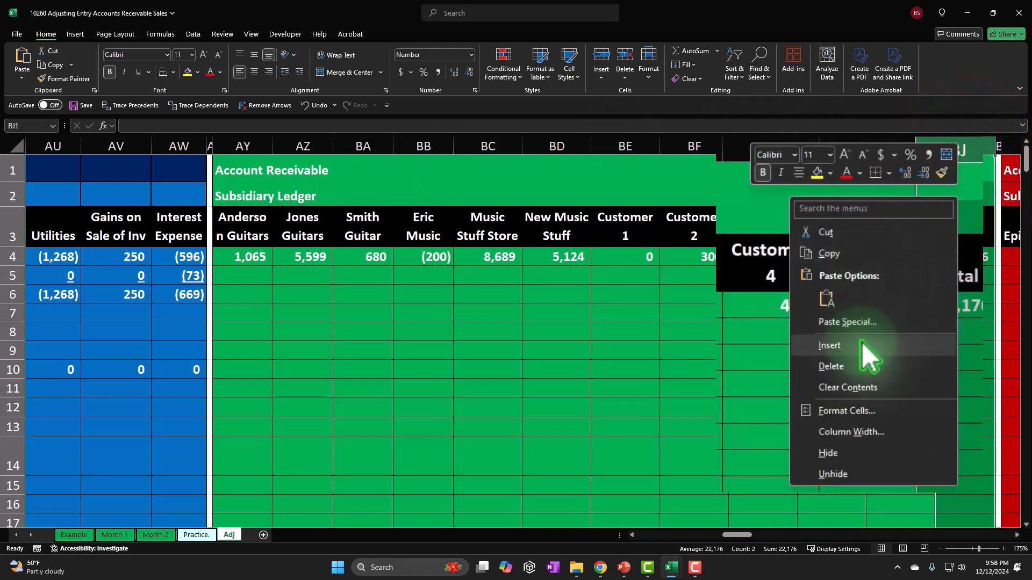
click(846, 351)
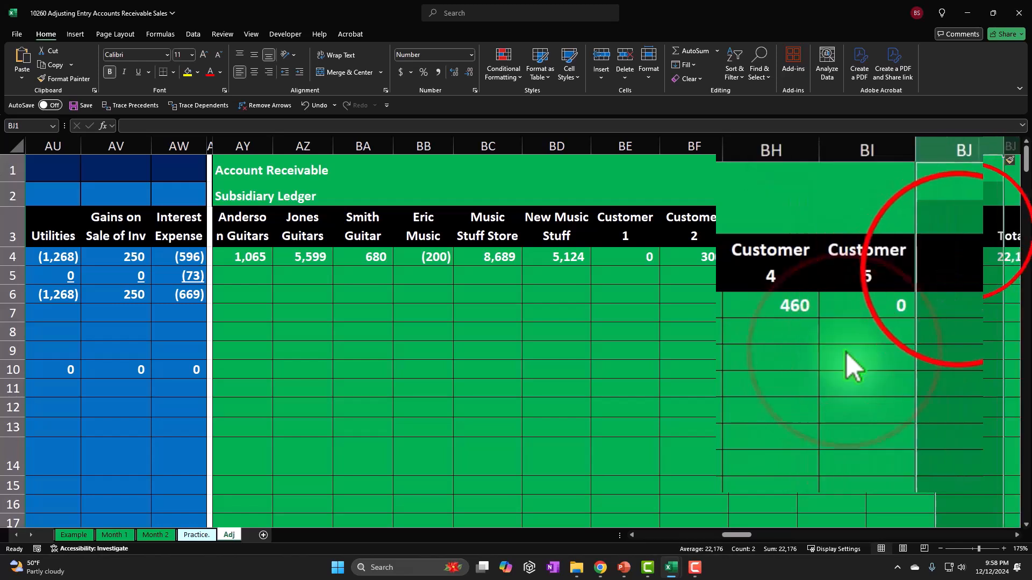
Step: Title the new subsidiary ledger column "ZZZ Adj Client" in BJ3
click(960, 269)
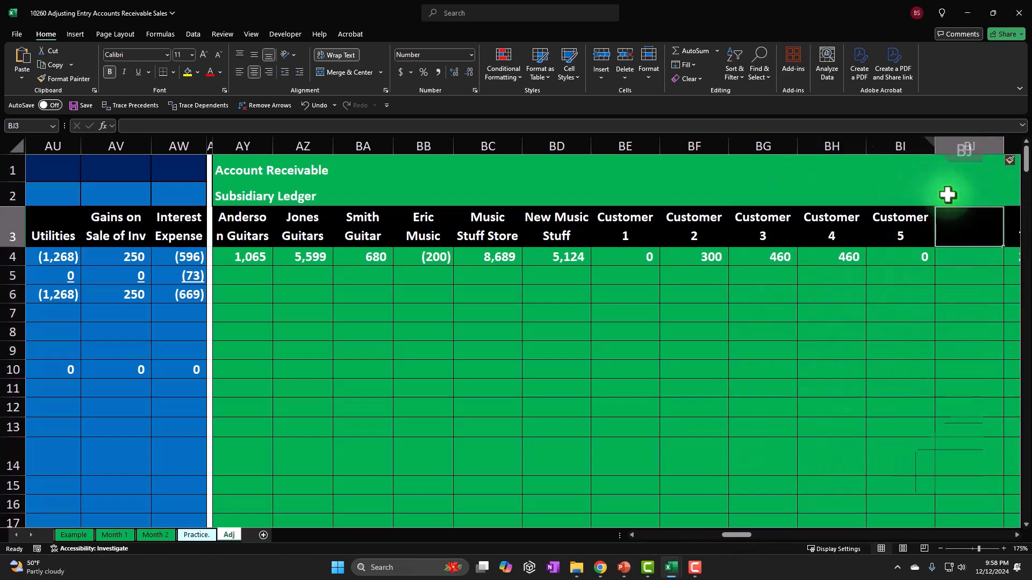
text(ZZZ)
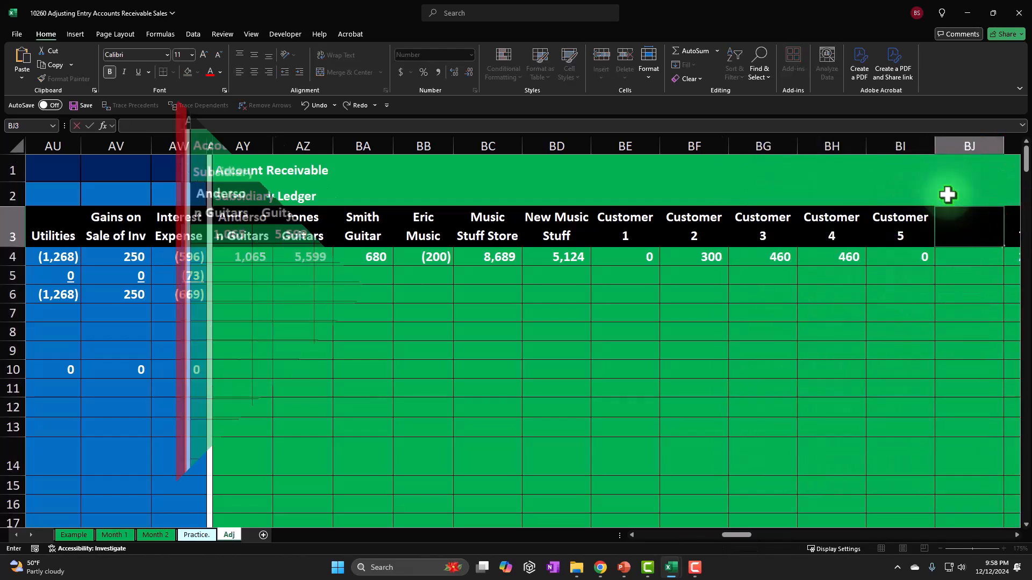
text( Adj Clent)
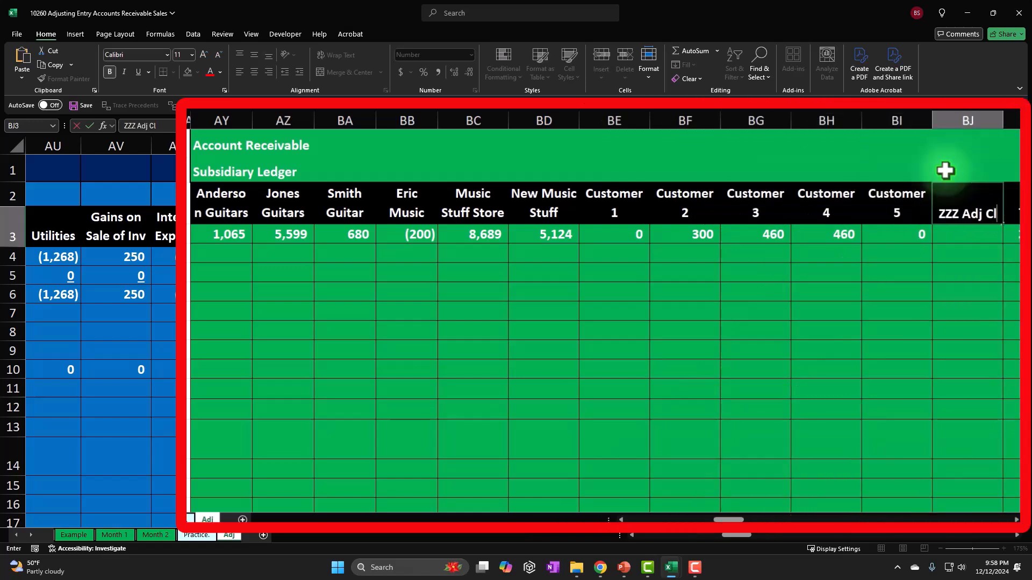
key(BackSpace)
key(BackSpace)
key(BackSpace)
text(ie)
key(BackSpace)
key(BackSpace)
text(ient)
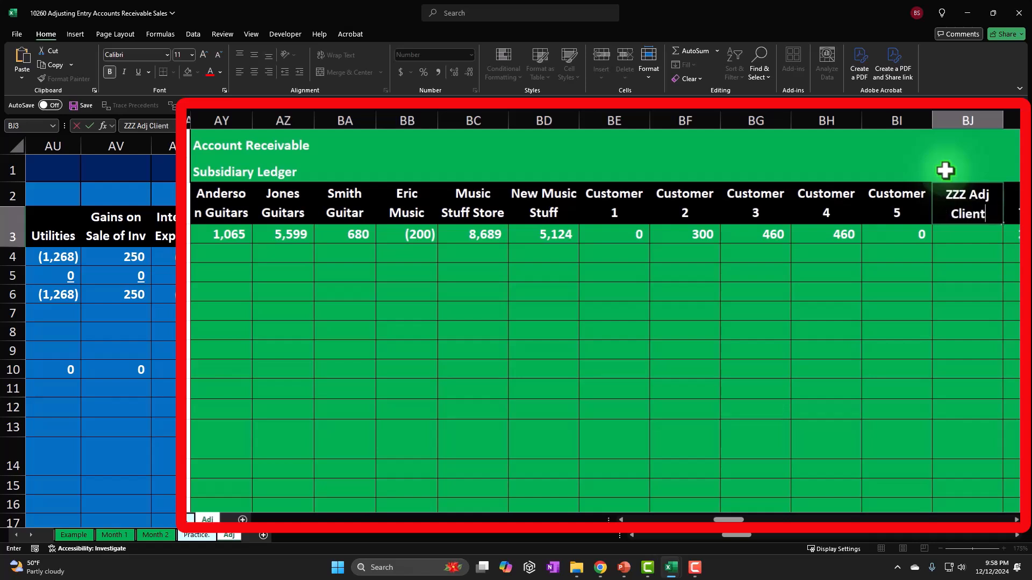
Step: Link the ZZZ Adj Client amount in BJ10 to the ELP 1 entry amount with the formula =C10
click(233, 352)
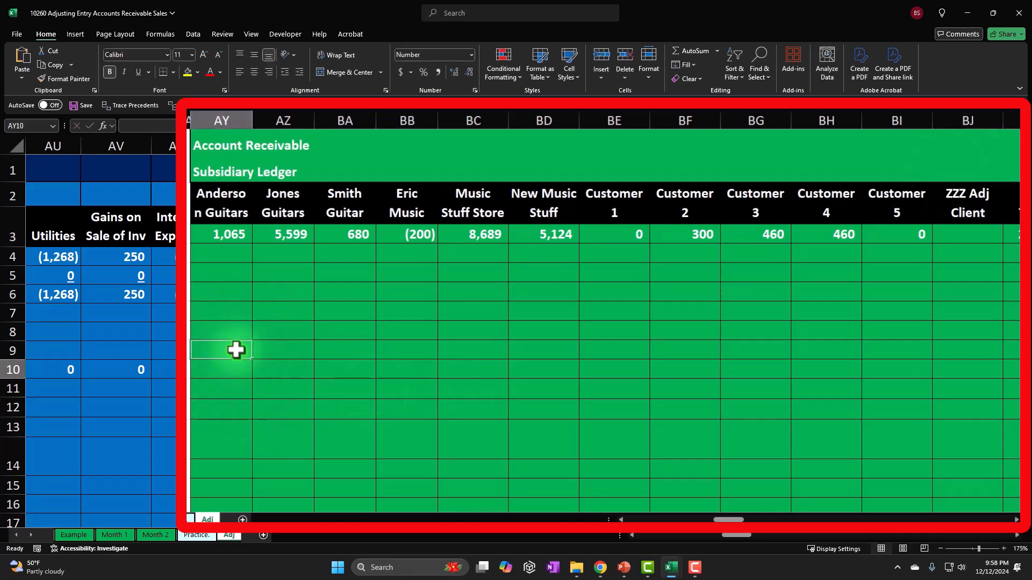
key(Right)
key(Right)
key(Right)
key(Right)
key(Right)
key(Right)
key(Right)
key(Right)
key(Right)
key(Right)
key(Right)
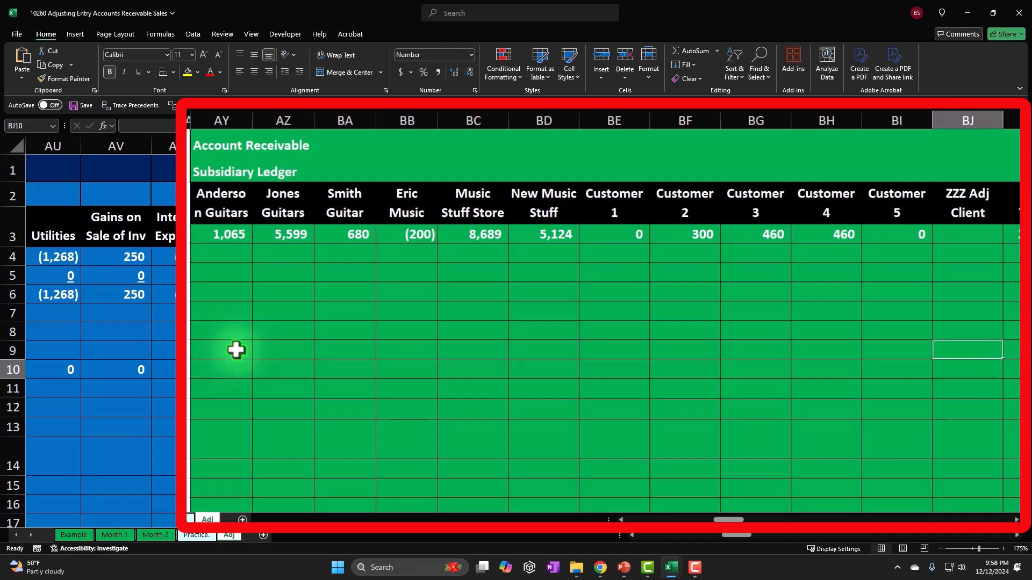
text(=)
key(Left)
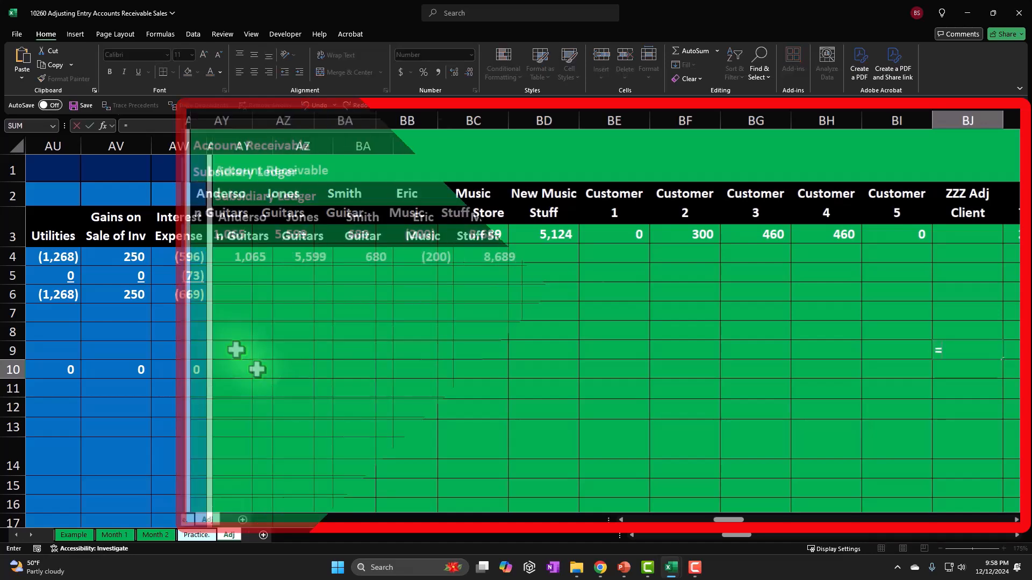
key(Left)
key(Left)
key(Left)
key(Left)
key(Left)
key(Left)
key(Left)
key(Left)
key(Left)
key(Left)
key(Left)
key(Left)
key(Left)
key(Left)
key(Left)
key(Left)
key(Left)
key(Left)
key(Left)
key(Left)
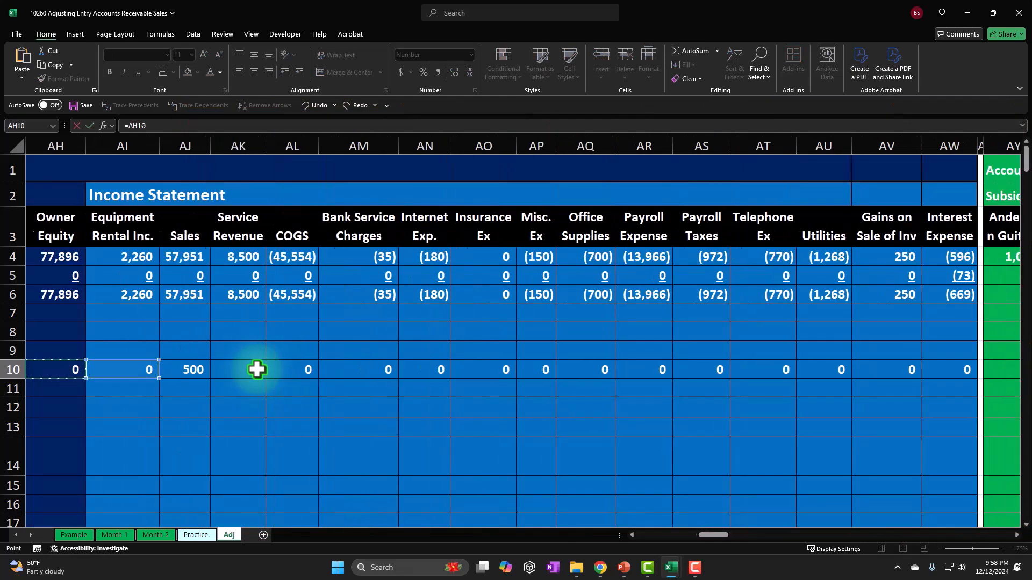
key(Return)
key(Right)
key(Right)
key(Right)
key(Up)
key(Left)
key(Left)
key(Left)
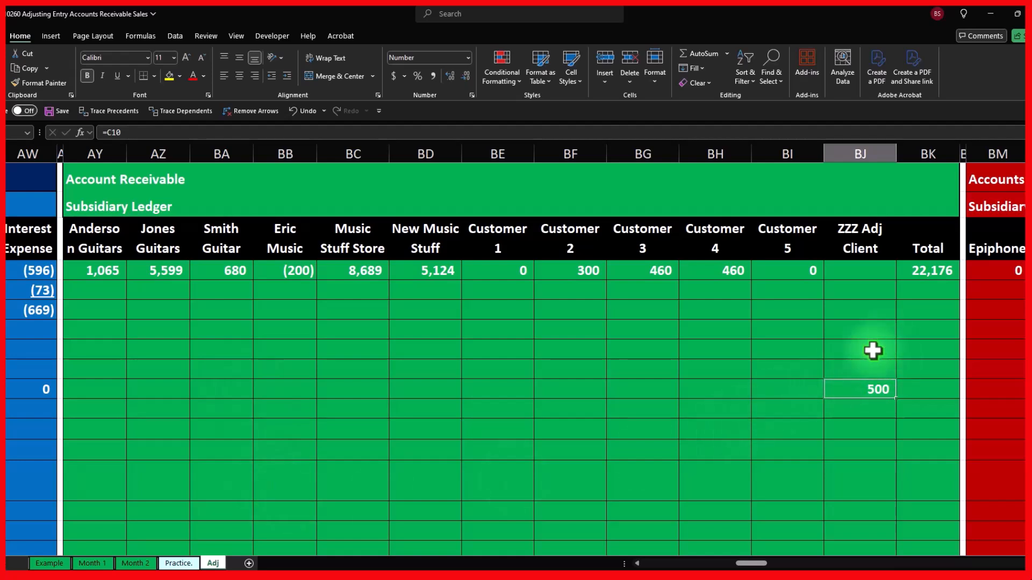
Step: Enter the running total formula =+BK4+SUM(AY5:BJ5) in BK5 of the subsidiary ledger's Total column and fill it down through BK10
click(927, 295)
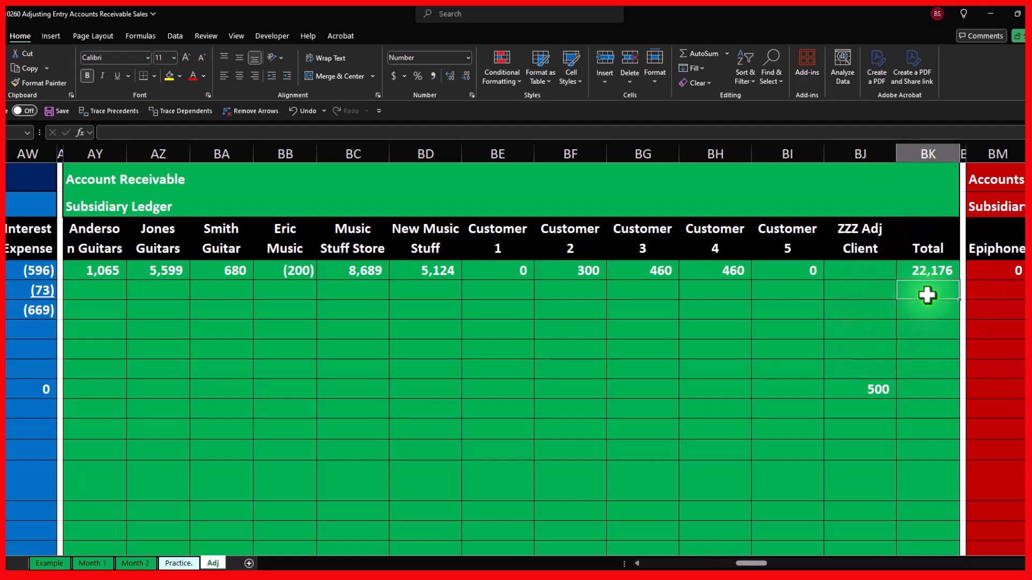
text(+BK4)
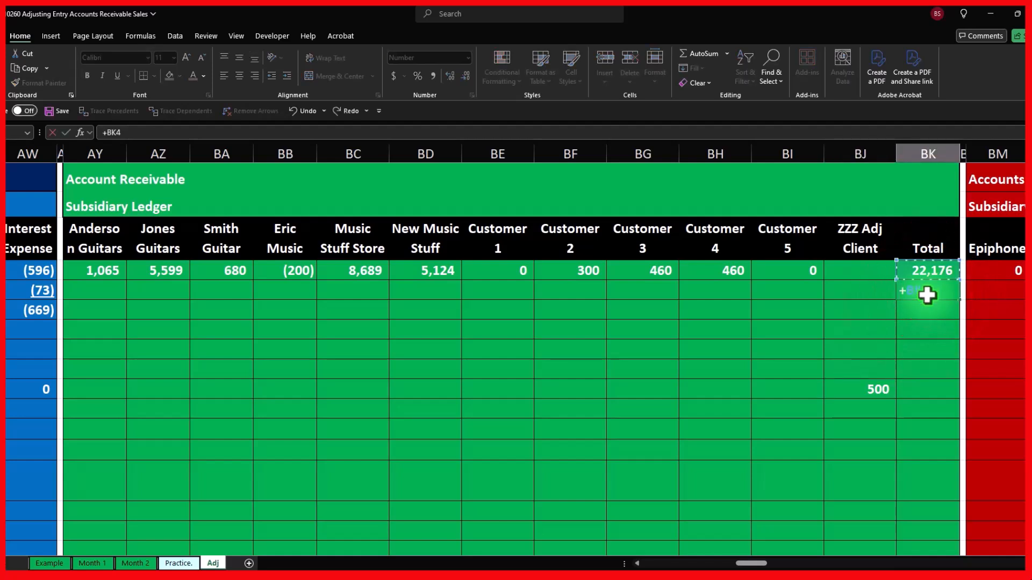
text(sum()
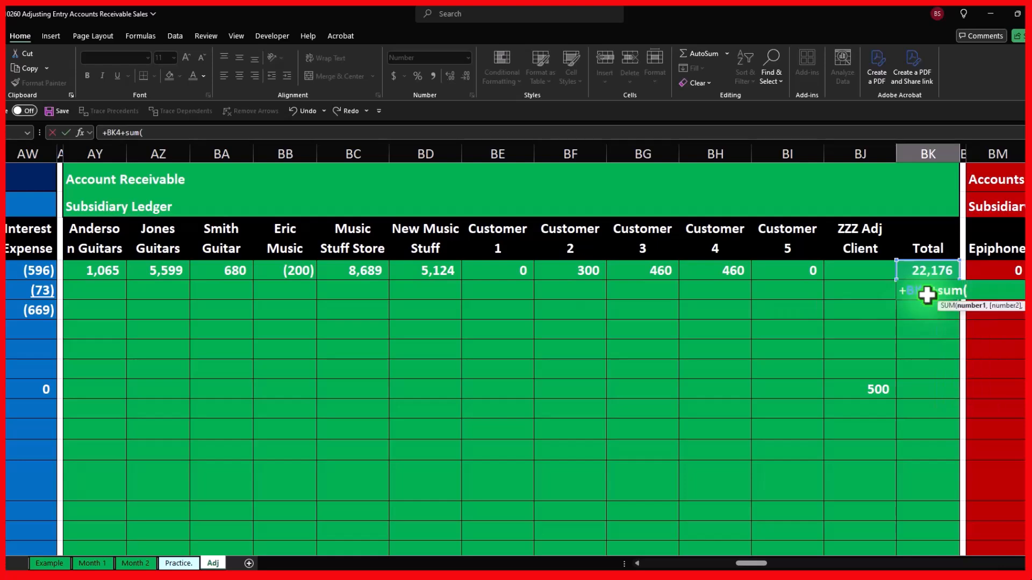
key(shift+Left)
key(shift+Left)
key(shift+Left)
key(shift+Left)
key(shift+Left)
key(shift+Left)
key(shift+Left)
key(shift+Left)
key(shift+Left)
key(shift+Left)
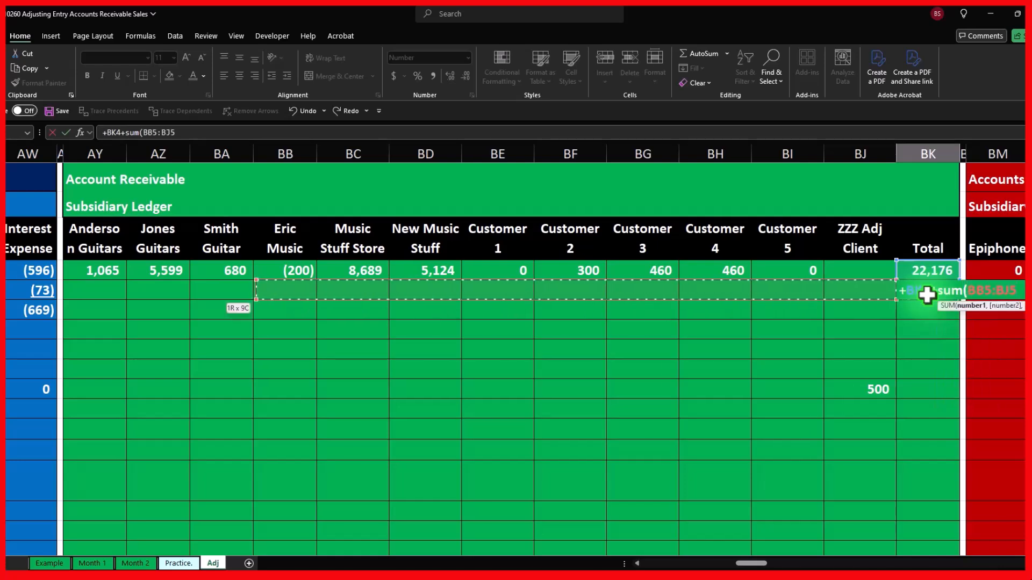
key(Return)
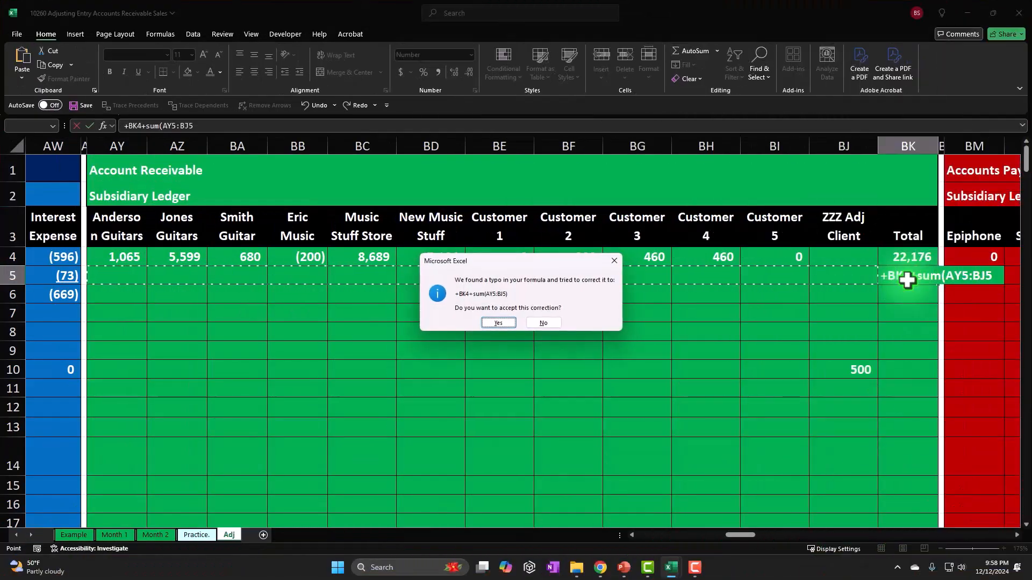
key(Return)
click(908, 280)
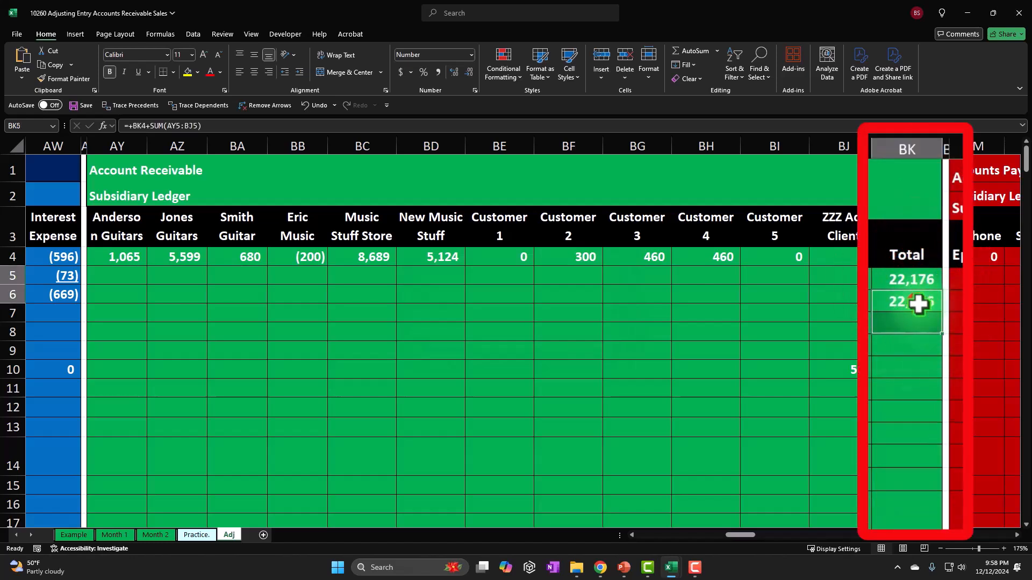
drag(936, 311, 922, 425)
click(920, 420)
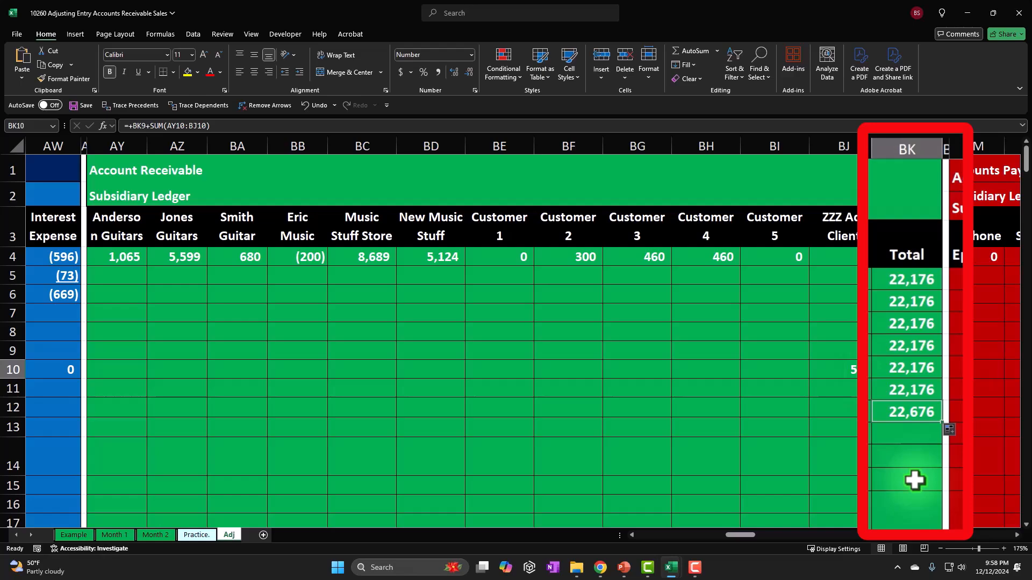
Step: Select the Account Receivable amounts in N6:N10 to compare them with the subsidiary ledger's running total
key(Left)
key(Left)
key(Left)
key(Left)
key(Left)
key(Left)
key(Left)
key(Left)
key(Left)
key(Left)
key(Left)
key(Left)
key(Left)
key(Left)
key(Left)
key(Left)
key(Left)
key(Left)
key(Left)
key(Left)
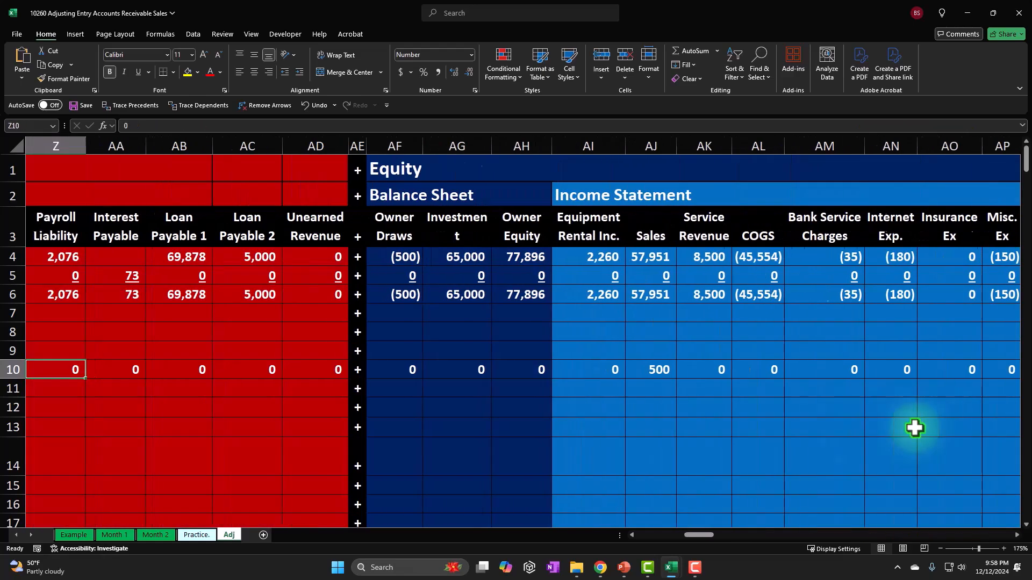
key(Left)
key(Left)
key(Left)
key(Left)
key(Left)
key(Left)
key(Left)
key(Left)
key(Left)
key(Left)
key(Left)
key(Left)
key(Left)
key(Left)
key(Left)
key(Left)
key(Left)
key(Left)
key(Left)
key(Left)
drag(742, 294, 742, 371)
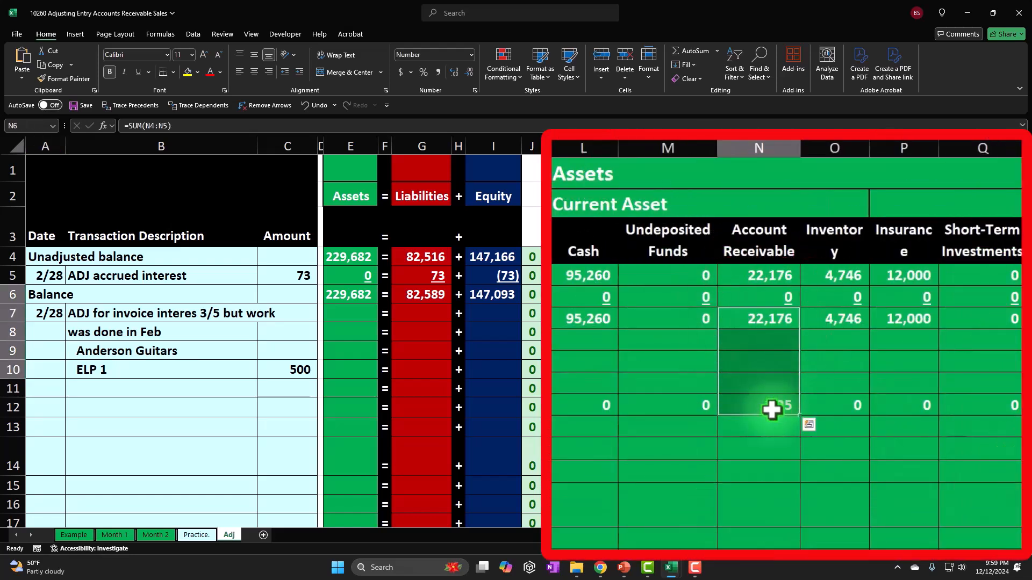
click(756, 369)
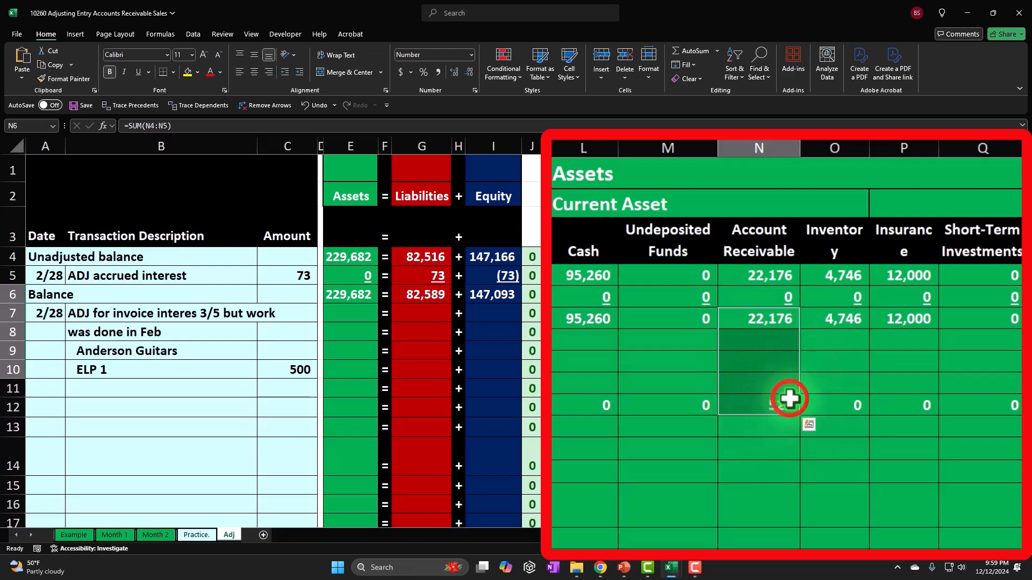
Step: Relink the ZZZ Adj Client amount in BJ10 to the Account Receivable entry with the formula =N10
key(Right)
key(Right)
key(Right)
key(Right)
key(Right)
key(Right)
key(Right)
key(Right)
key(Right)
key(Right)
key(Right)
key(Right)
key(Right)
key(Right)
key(Right)
key(Right)
key(Right)
key(Right)
key(Right)
key(Right)
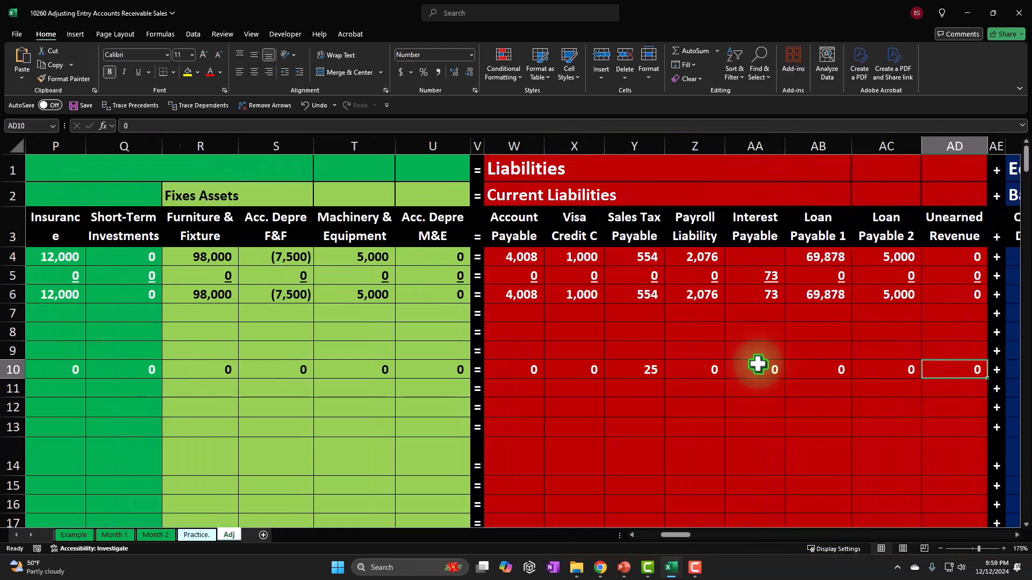
key(Right)
key(Right)
key(Right)
key(Right)
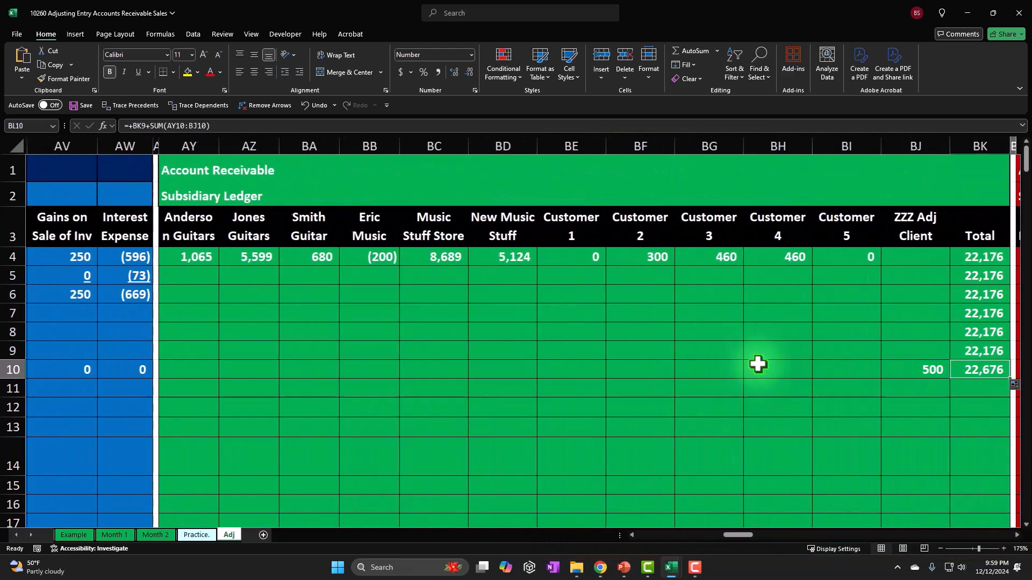
text(=)
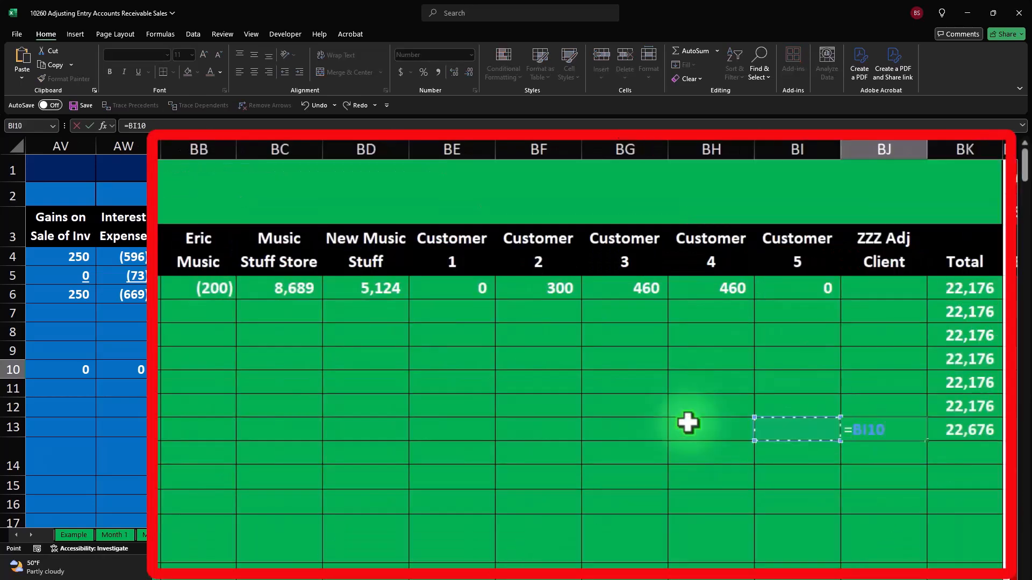
key(Left)
key(Left)
key(Left)
key(Left)
key(Left)
key(Left)
key(Left)
key(Left)
key(Left)
key(Left)
key(Left)
key(Left)
key(Left)
key(Left)
key(Left)
key(Left)
key(Left)
key(Left)
key(Left)
key(Left)
key(Left)
key(Left)
key(Left)
key(Right)
key(Right)
key(Return)
key(Up)
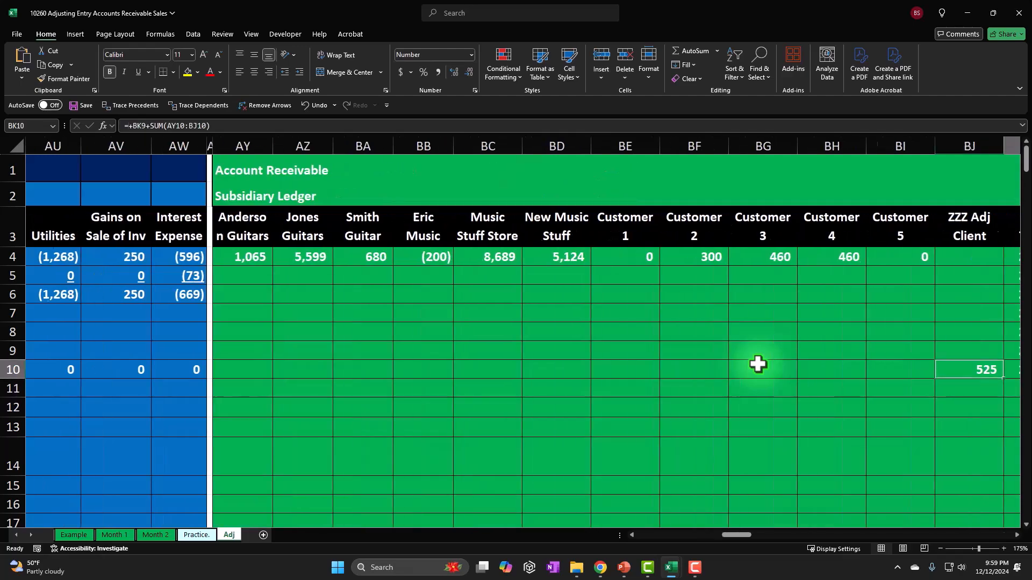
Step: Check the Total in BK10 and sum the Account Receivable amounts N6:N10 to verify that both ledgers agree
key(Right)
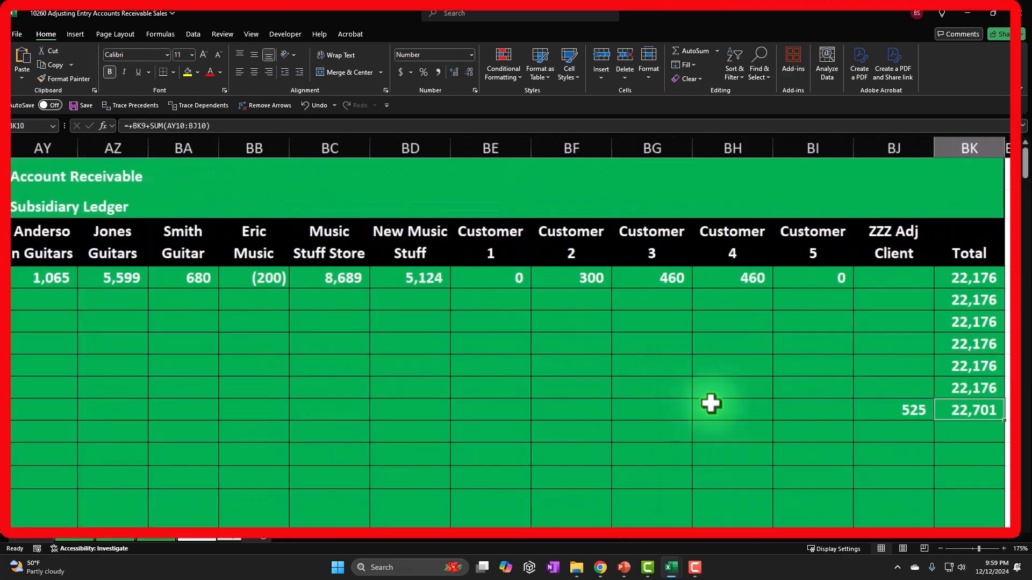
key(Left)
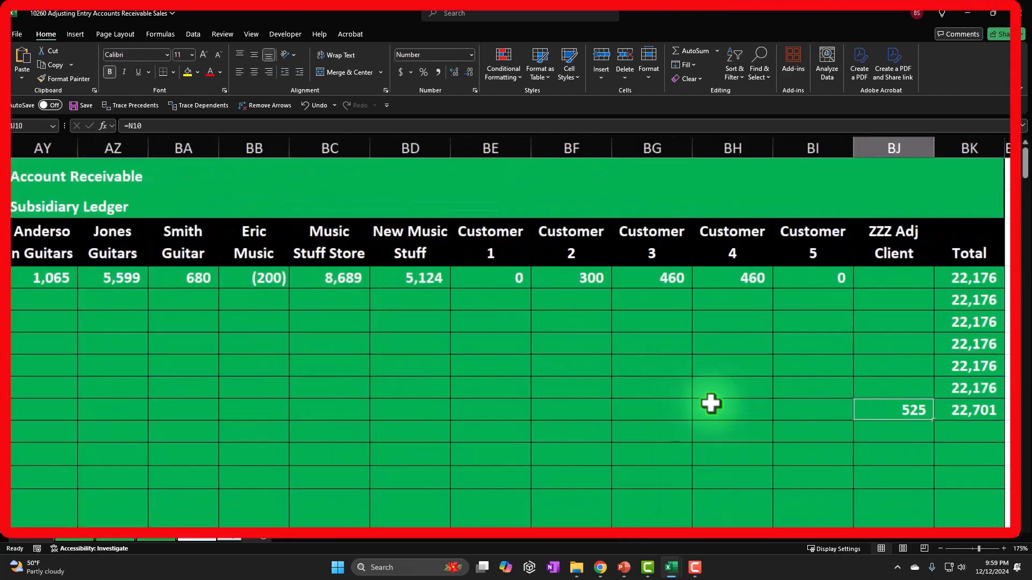
key(Left)
key(Left)
key(Left)
key(Left)
key(Left)
key(Left)
key(Left)
key(Left)
key(Left)
key(Left)
key(Left)
key(Left)
key(Left)
key(Left)
key(Left)
key(Left)
key(Left)
key(Left)
key(Left)
key(Left)
key(Left)
key(Left)
key(Left)
key(Left)
key(Left)
key(Left)
key(Left)
key(Left)
key(Left)
key(Left)
key(Left)
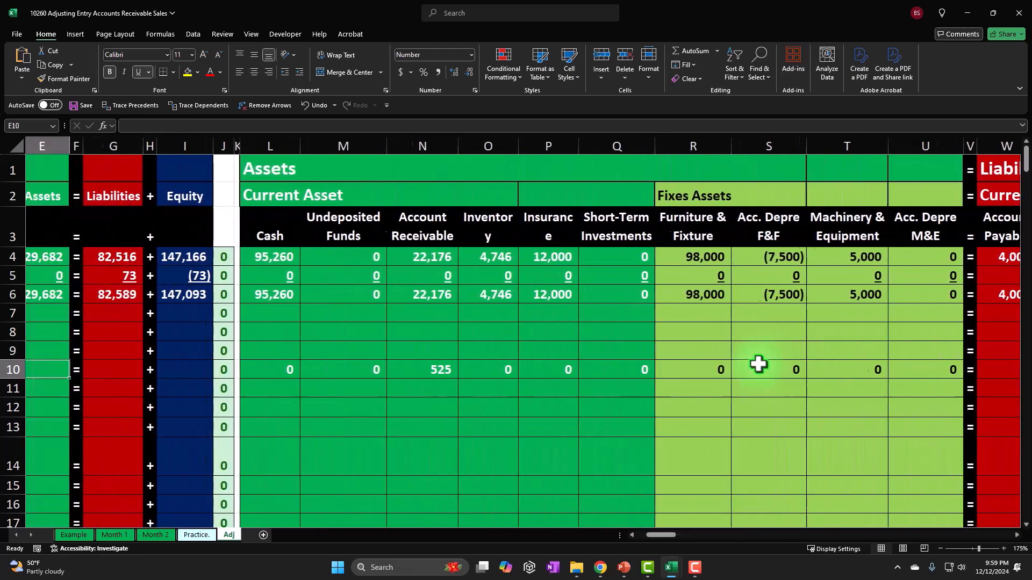
drag(431, 294, 429, 366)
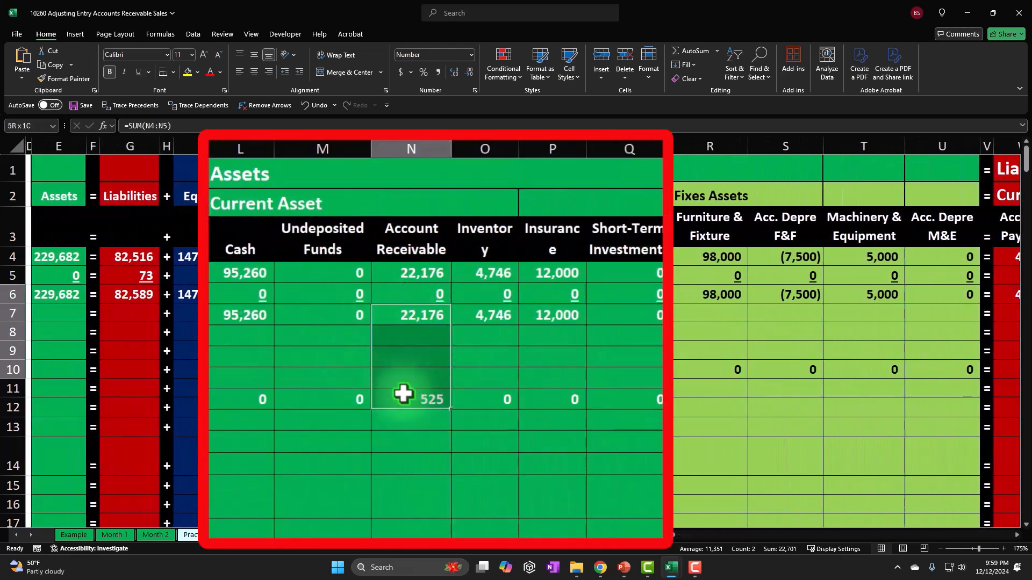
click(336, 418)
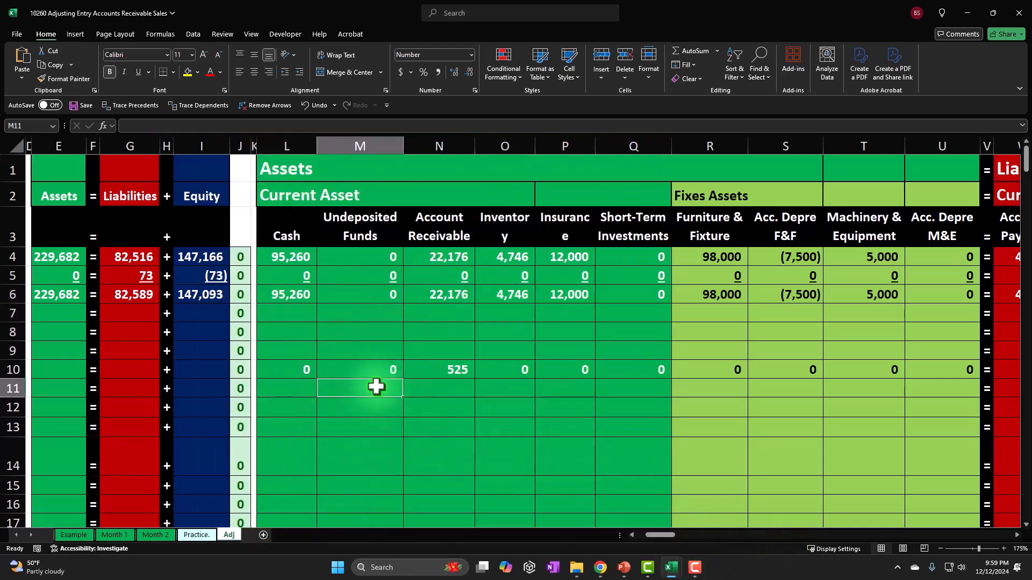
Step: Enter a negative link to the ELP unit cost of 400 from the Inventory Subsidiary Ledger in the ELP 1 row's Inventory cell O10
key(ctrl+Page_Down)
key(Right)
key(Up)
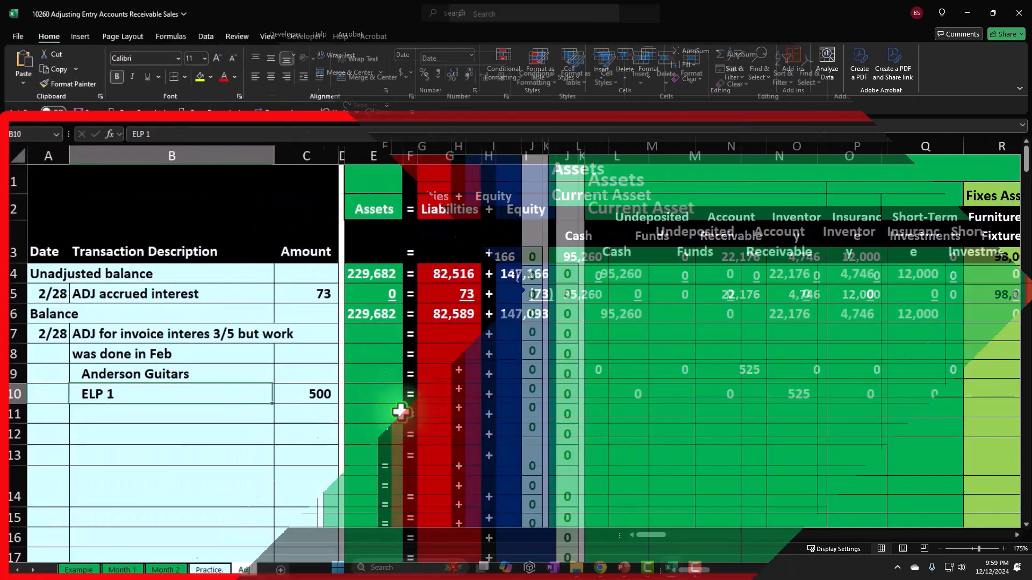
key(Right)
key(Right)
key(Right)
key(Right)
key(Right)
key(Right)
key(Right)
key(Right)
key(Right)
key(Right)
key(Right)
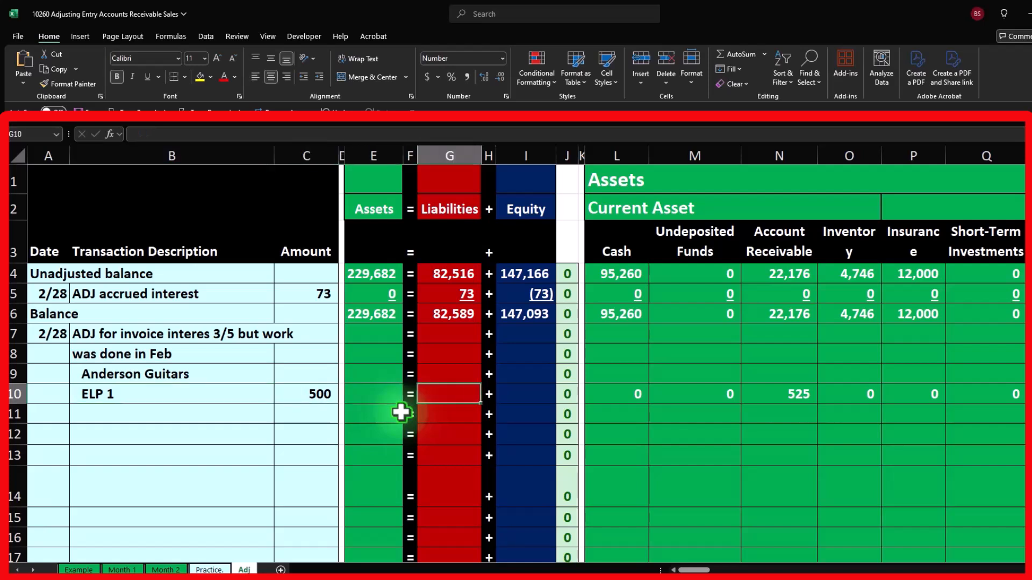
key(Right)
key(Right)
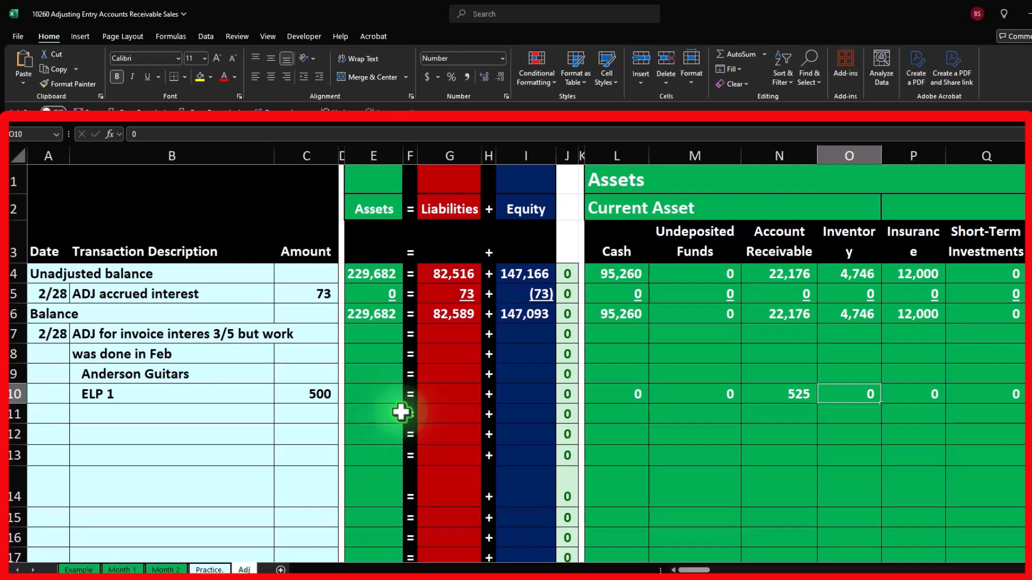
text(-)
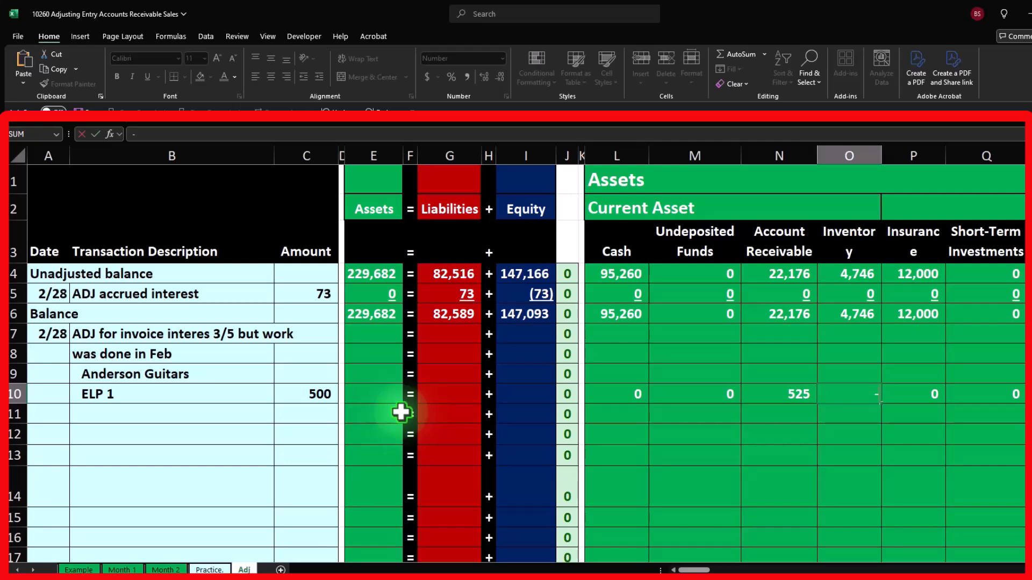
key(Up)
key(Up)
key(Up)
key(Up)
key(Up)
key(Up)
key(Up)
key(Up)
key(Up)
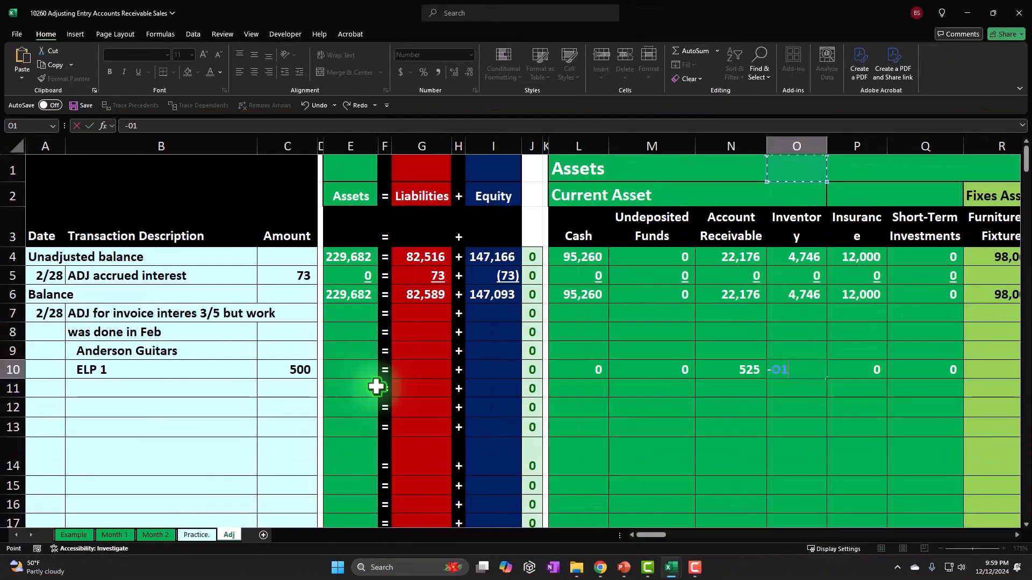
key(Right)
key(Right)
key(Right)
key(Right)
key(Right)
key(Right)
key(Right)
key(Right)
key(Right)
key(Right)
key(Right)
key(Right)
key(Right)
key(Right)
key(Right)
key(Right)
key(Right)
key(Right)
key(Right)
key(Right)
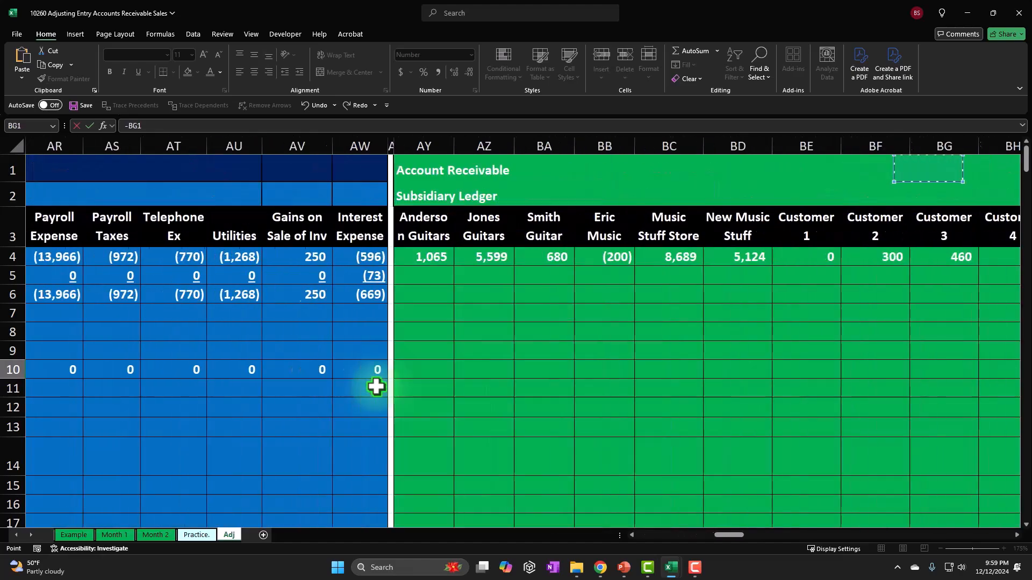
key(Right)
key(Right)
key(Right)
key(Right)
key(Right)
key(Right)
key(Right)
key(Right)
key(Right)
key(Right)
key(Right)
key(Right)
key(Right)
key(Right)
key(Right)
key(Right)
key(Down)
key(Down)
key(Down)
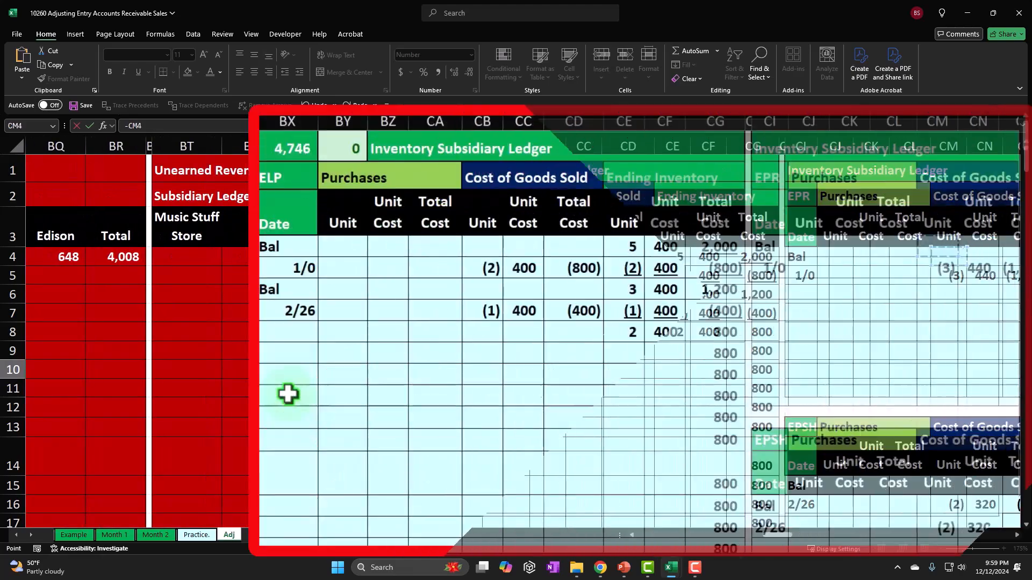
key(Left)
key(Left)
key(Left)
key(Left)
key(Left)
key(Left)
key(Left)
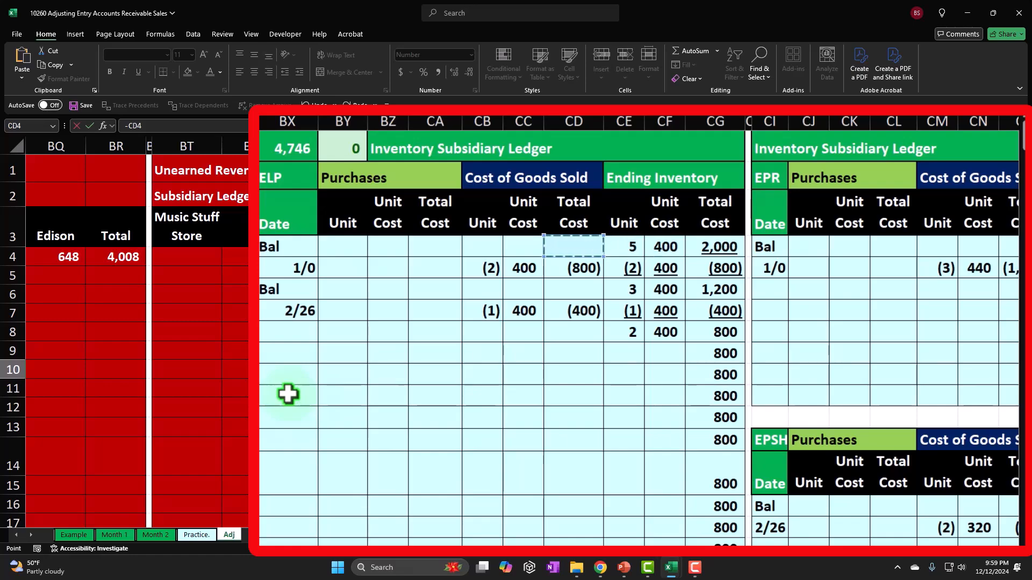
key(Return)
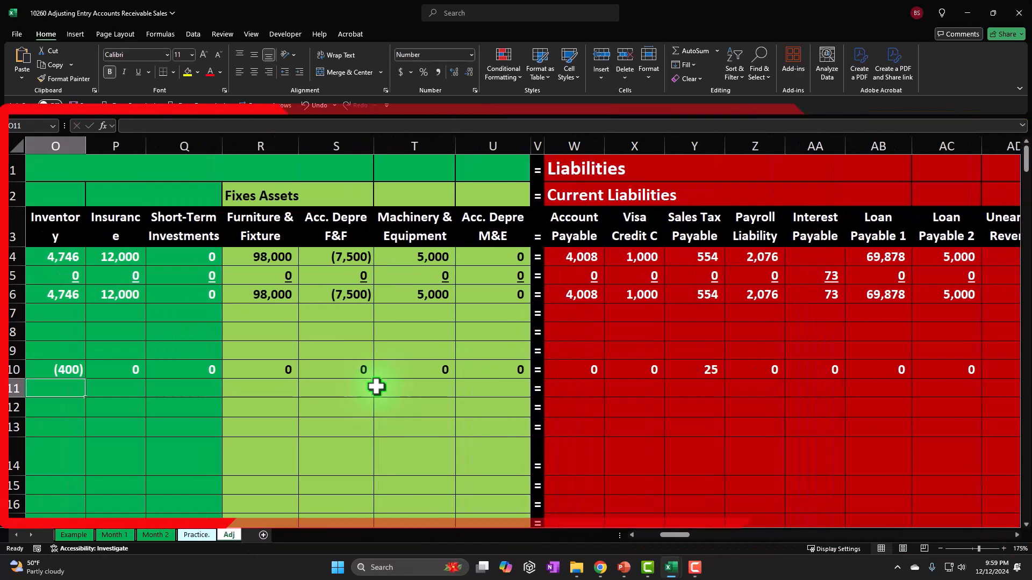
Step: Enter a reference to the Inventory amount in O10 in the ELP 1 row's Service Revenue cell AK10
key(Left)
key(Left)
key(Left)
key(Left)
key(Left)
key(Left)
key(Left)
key(Left)
key(Left)
key(Up)
key(Right)
key(Right)
key(Right)
key(Right)
key(Right)
key(Right)
key(Right)
key(Right)
key(Right)
key(Right)
key(Right)
key(Right)
key(Right)
key(Right)
key(Right)
key(Right)
key(Right)
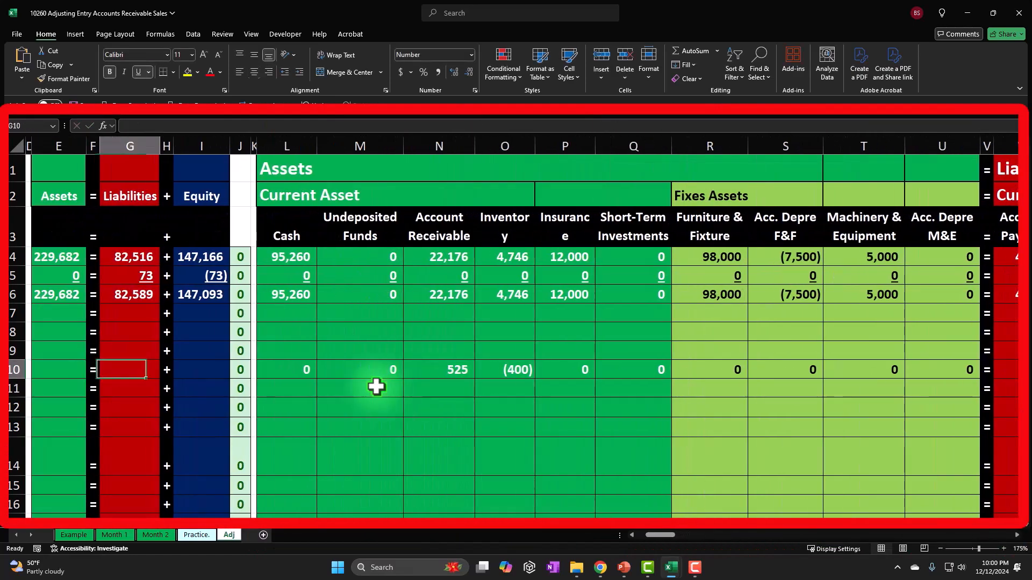
key(Right)
key(Right)
key(Right)
key(Right)
key(Right)
key(Right)
key(Right)
key(Right)
key(Right)
key(Right)
key(Right)
key(Right)
key(Right)
key(Right)
key(Right)
key(Right)
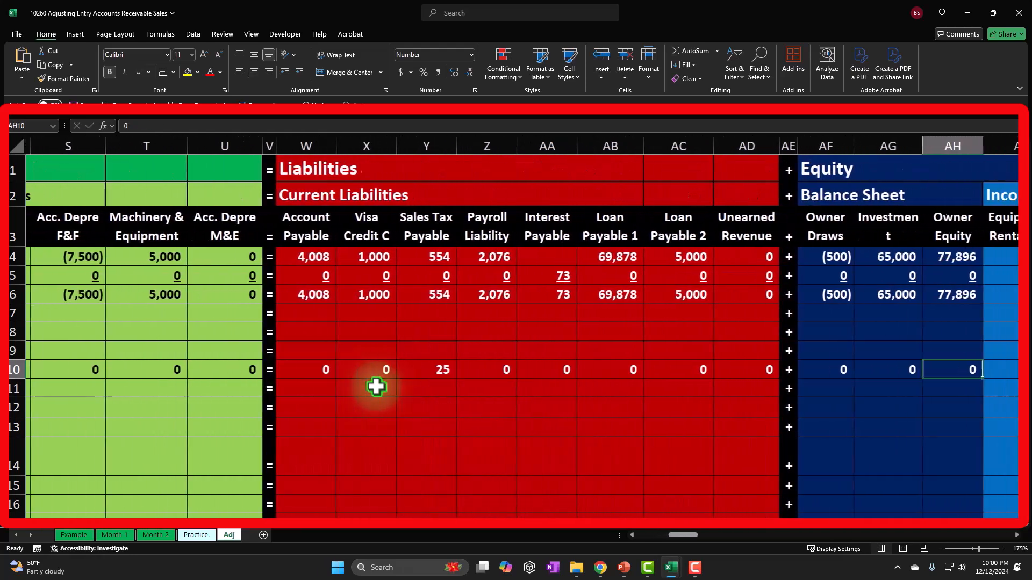
key(Right)
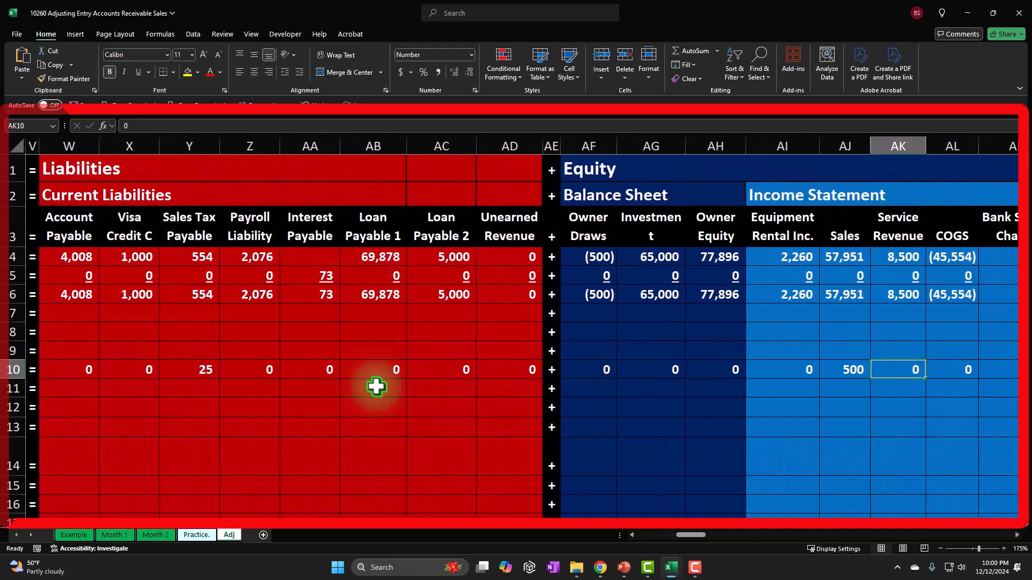
text(=)
key(Left)
key(Left)
key(Left)
key(Left)
key(Left)
key(Left)
key(Left)
key(Left)
key(Left)
key(Left)
key(Left)
key(Left)
key(Left)
key(Left)
key(Left)
key(Left)
key(Left)
key(Left)
key(Left)
key(Left)
key(Left)
key(Left)
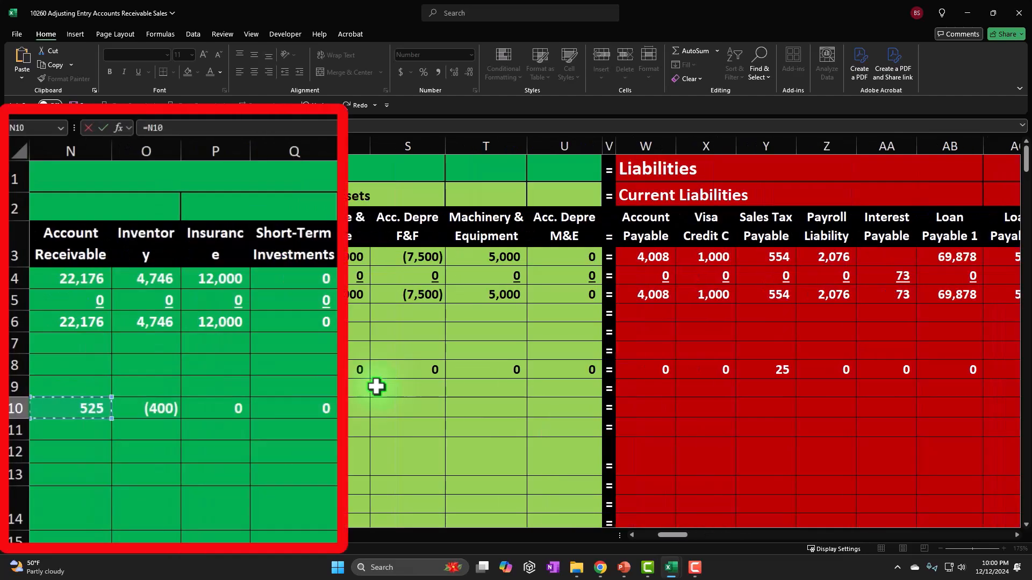
key(Return)
key(Right)
key(Right)
key(Right)
key(Right)
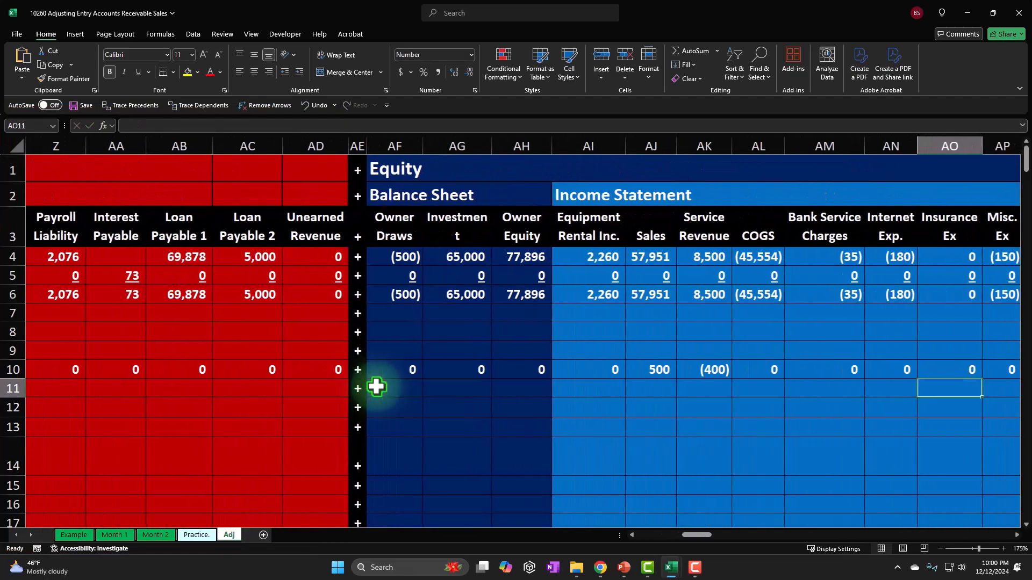
drag(666, 371, 687, 373)
drag(634, 409, 636, 407)
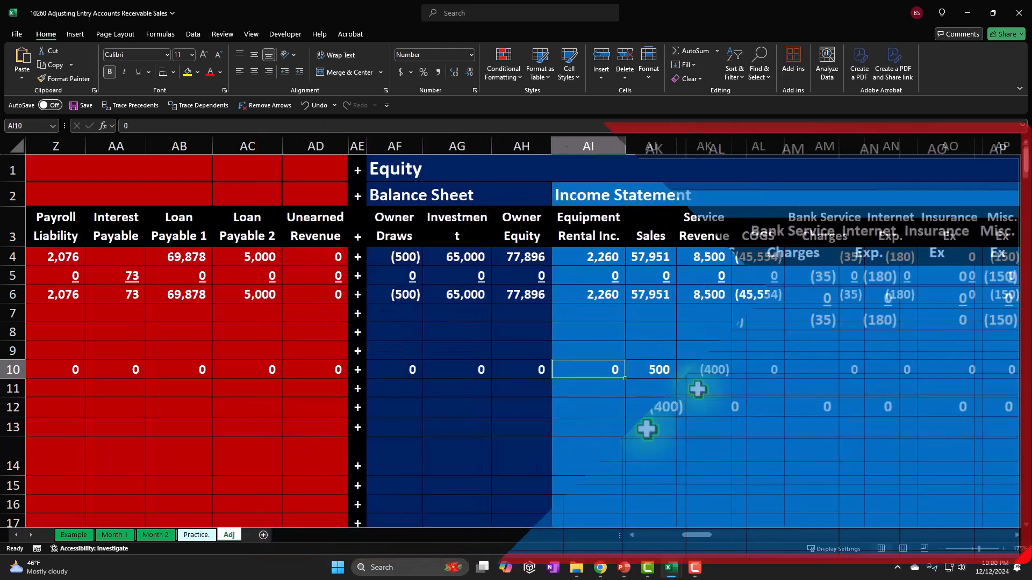
Step: Review the ELP 1 row's amounts in row 10 across the asset, liability and equity columns
key(Home)
key(Left)
key(Left)
key(Left)
key(Left)
key(Left)
key(Right)
key(Right)
key(Right)
key(Right)
key(Right)
key(Right)
key(Right)
key(Right)
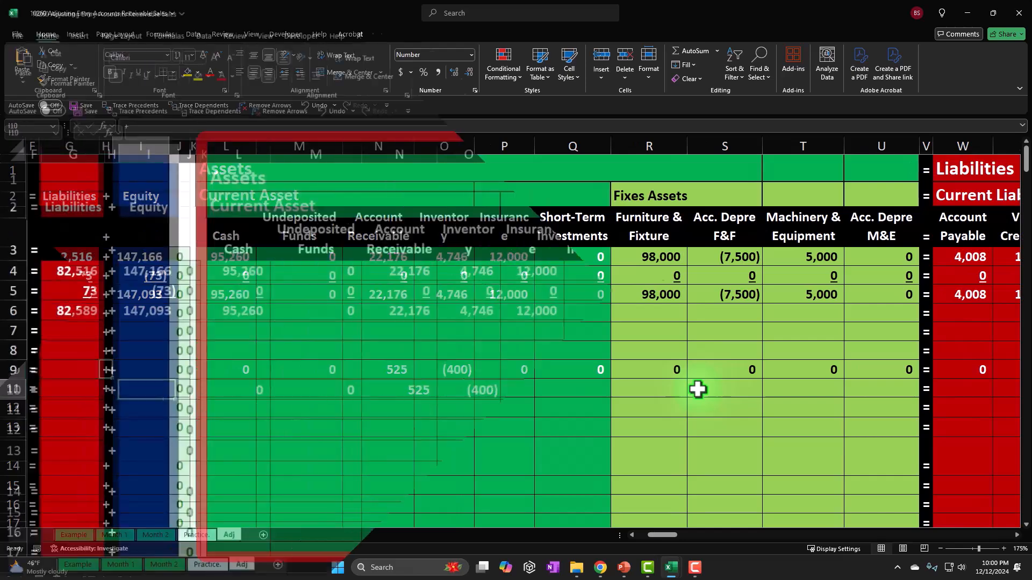
key(Right)
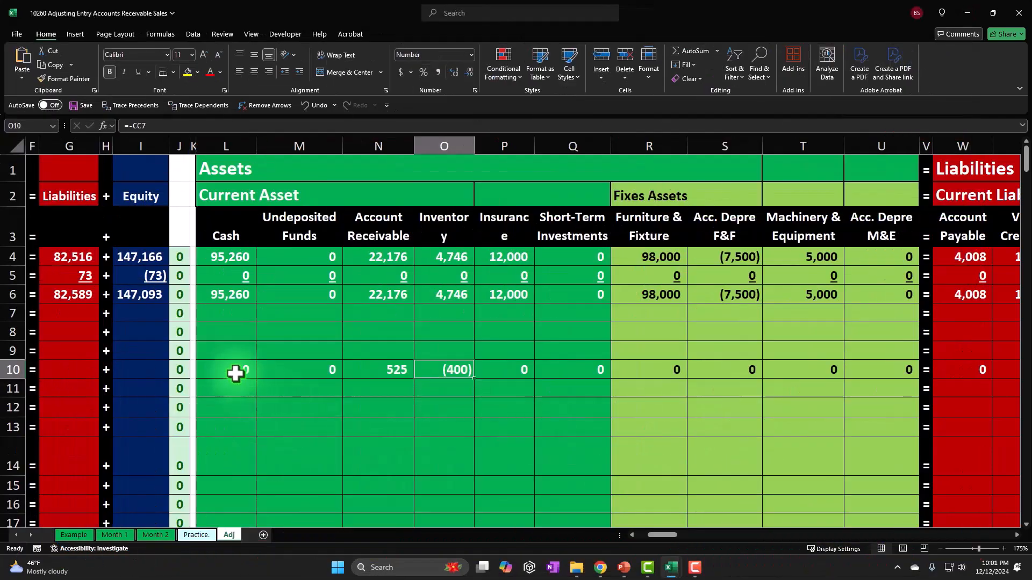
Step: Underline the ELP 1 row's amounts from Cash through Interest Expense, L10:AW10
drag(235, 373, 951, 377)
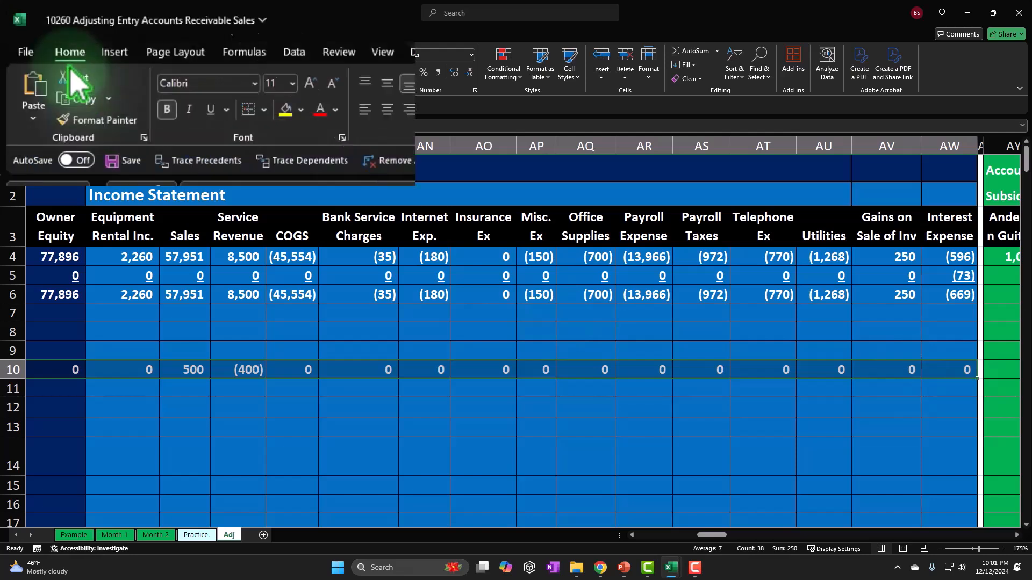
click(142, 73)
key(ctrl+BackSpace)
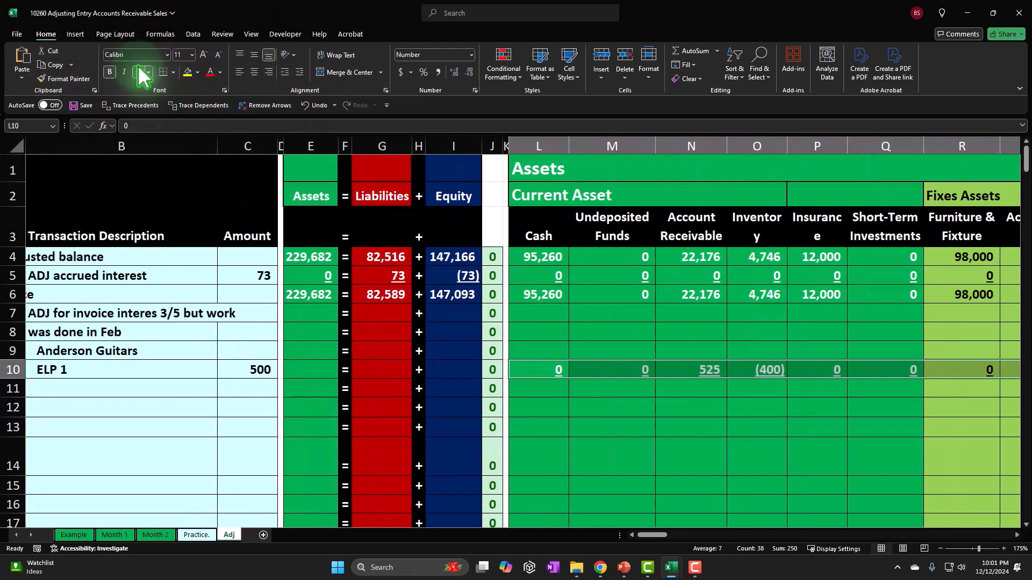
Step: Label the row below ELP 1 as Balance by entering the formula =A6 in cell A11
key(Left)
key(Left)
key(Left)
key(Left)
key(Left)
key(Left)
key(Left)
key(Left)
key(Left)
key(Left)
key(Left)
key(Down)
text(=)
key(Up)
key(Up)
key(Up)
key(Up)
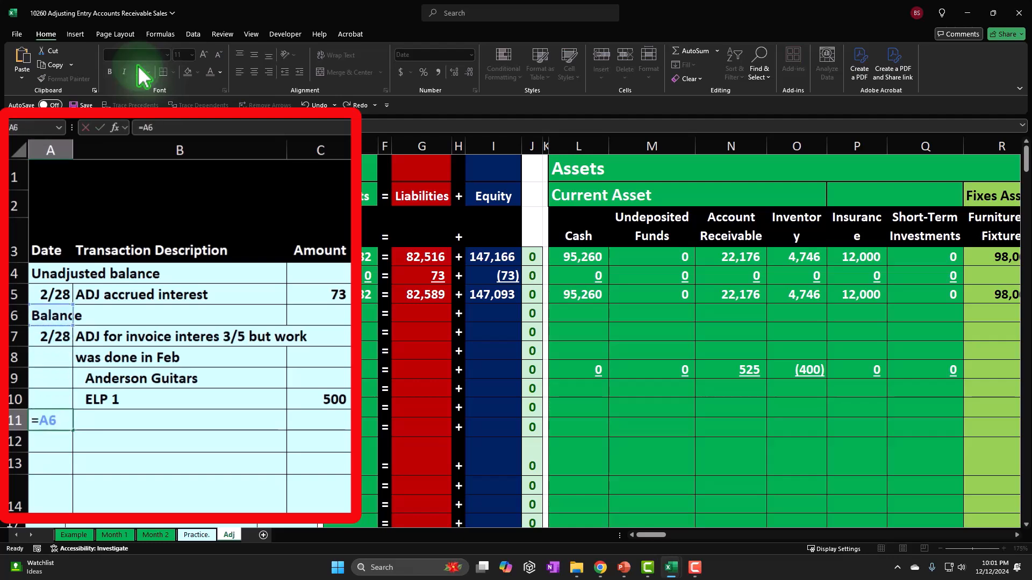
key(Tab)
key(Tab)
key(Tab)
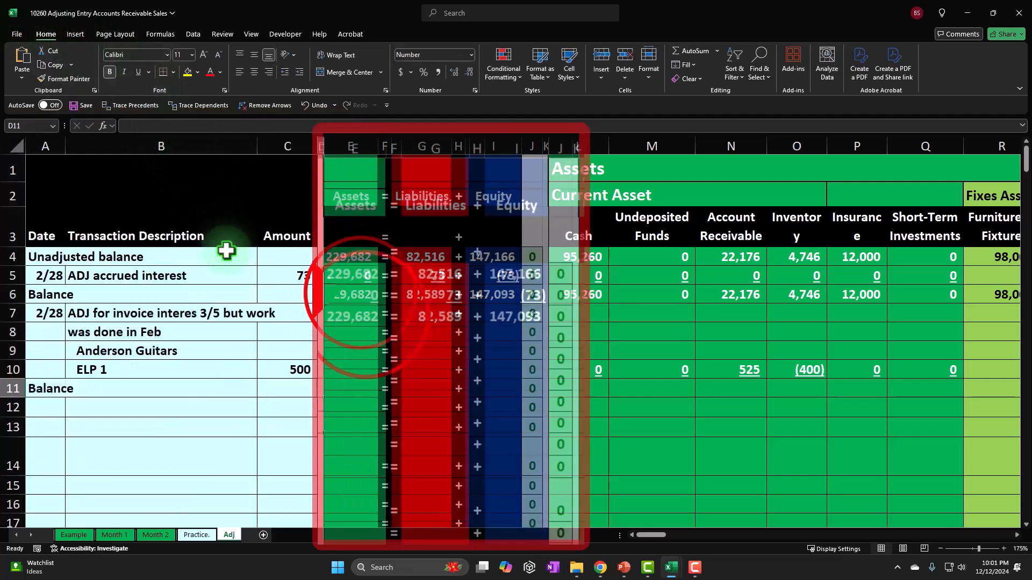
Step: Fill the Assets, Liabilities and Equity formulas in E6:I6 down through row 11
drag(362, 313, 551, 429)
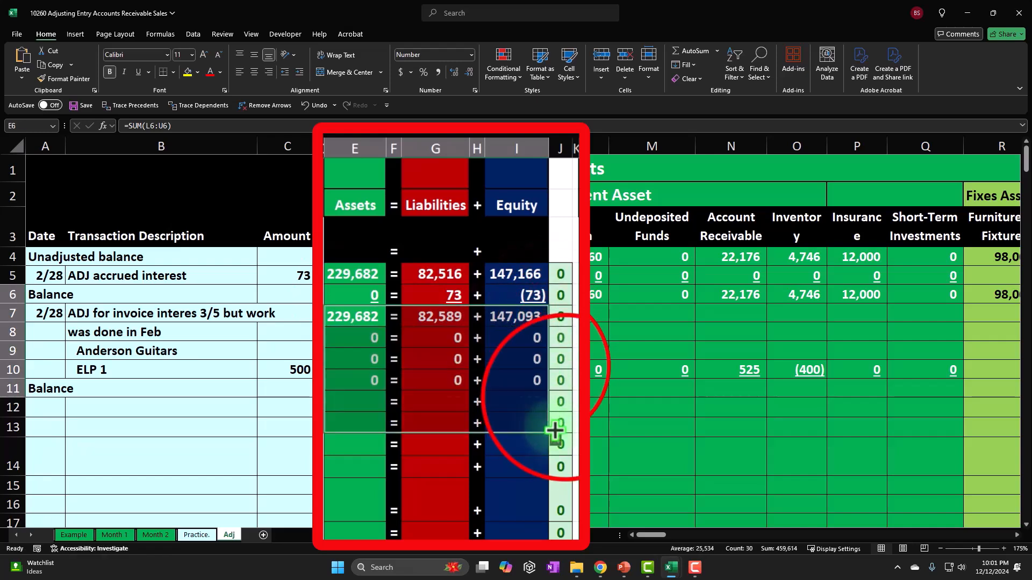
click(564, 399)
key(Left)
key(Left)
key(Left)
key(Left)
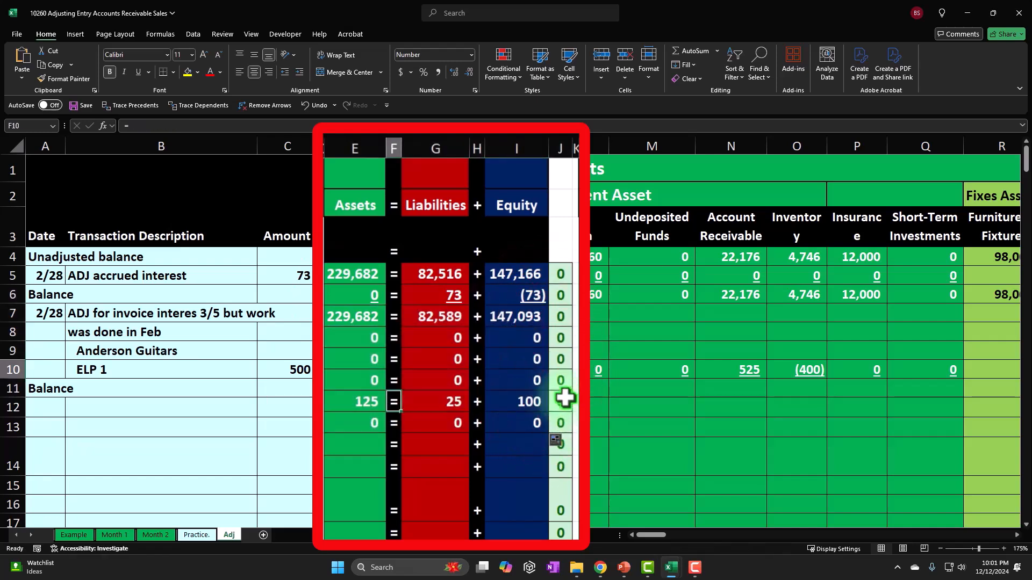
Step: Sum the Cash column from L6 through L10 in the new Balance row's cell L11
key(Down)
key(Right)
key(Right)
key(Right)
key(Right)
key(Right)
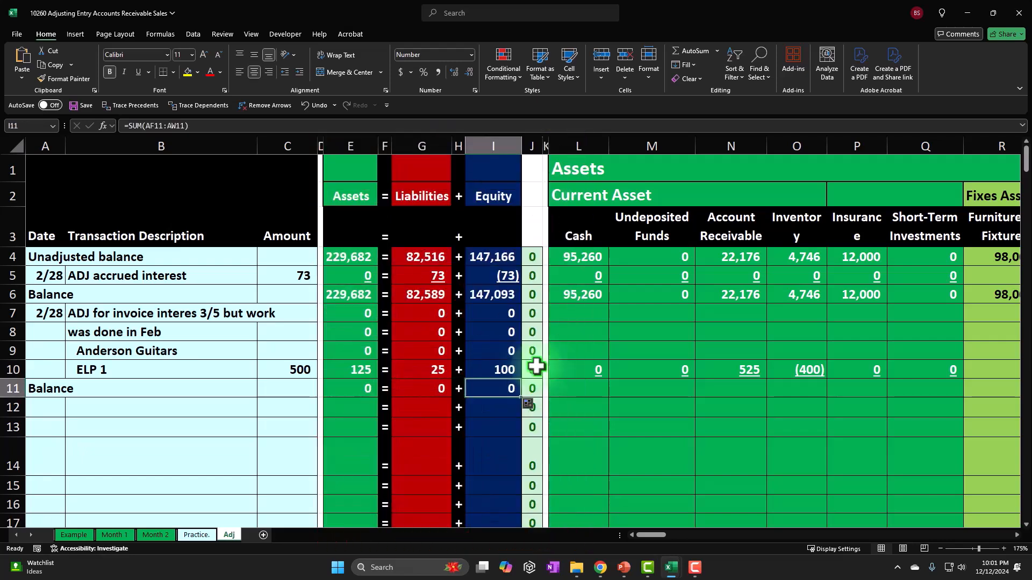
key(Right)
text(=s)
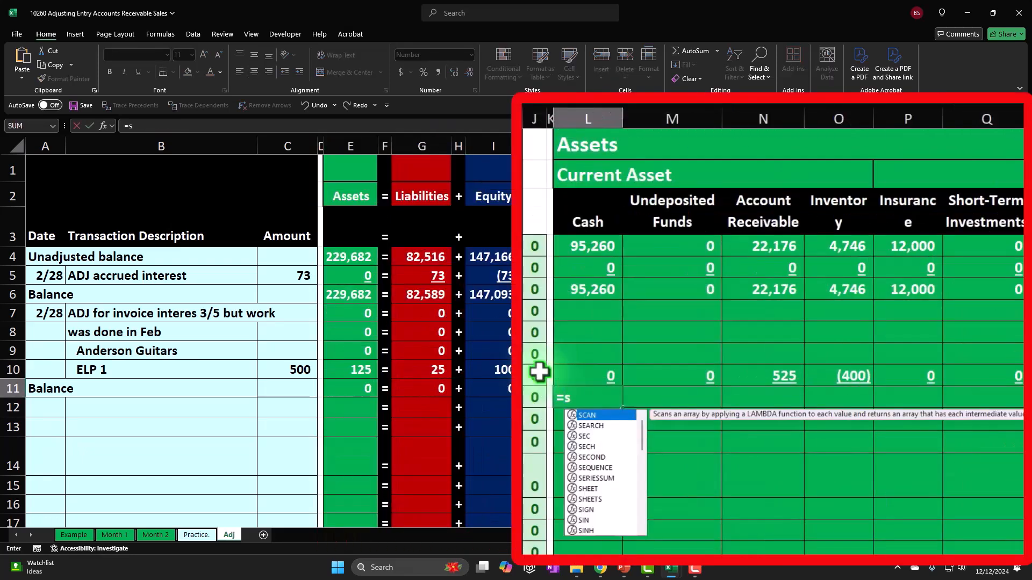
text(um()
key(Up)
key(Up)
key(Up)
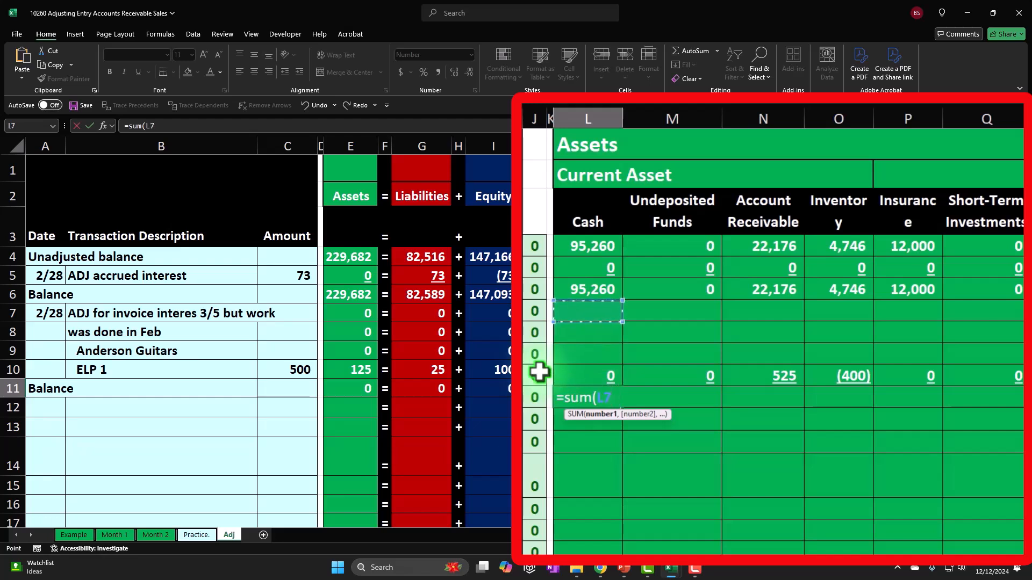
key(shift+Down)
key(shift+Down)
key(shift+Down)
key(shift+Down)
key(Return)
key(Up)
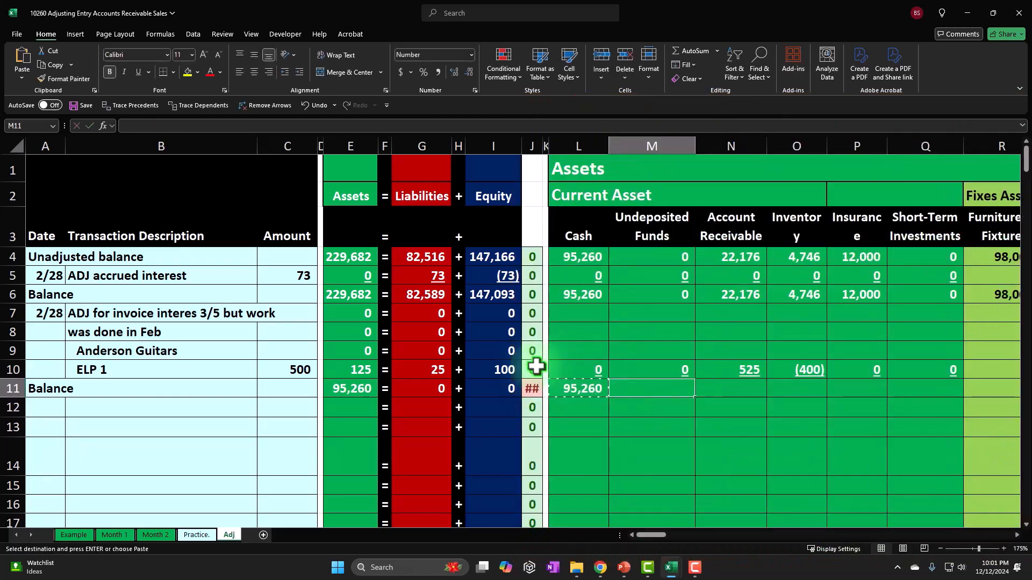
Step: Copy the Cash balance formula in L11 to M11:AW11, pasting formulas only
key(ctrl+c)
key(Right)
key(shift+Right)
key(shift+Right)
key(shift+Right)
key(shift+Right)
key(shift+Right)
key(shift+Right)
key(shift+Right)
key(shift+Right)
key(shift+Right)
key(shift+Right)
key(shift+Right)
key(shift+Right)
key(shift+Right)
key(shift+Right)
key(shift+Right)
key(shift+Right)
key(shift+Right)
key(shift+Right)
key(shift+Right)
key(shift+Right)
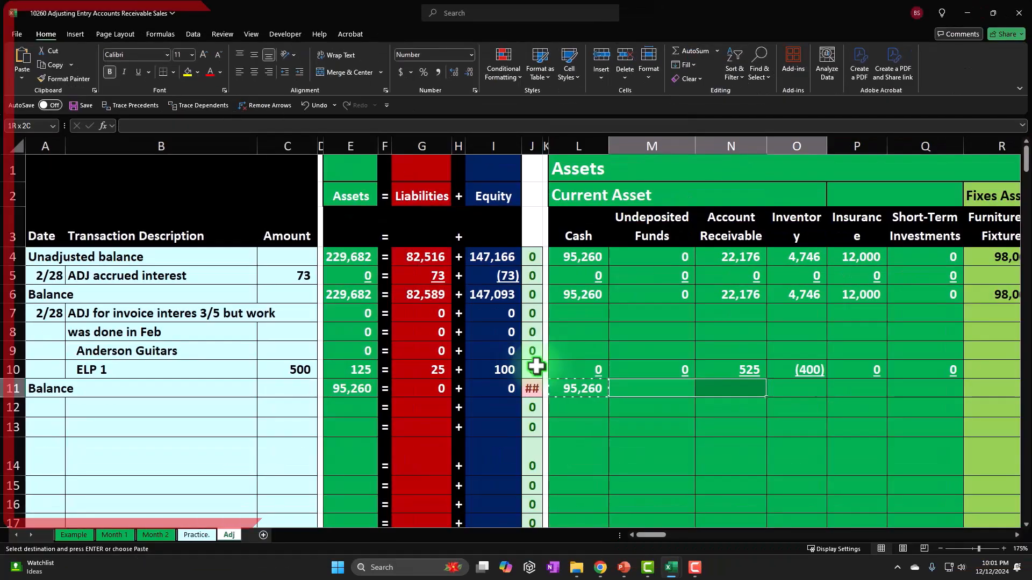
key(shift+Right)
key(shift+Right)
key(shift+Right)
key(shift+Right)
key(shift+Right)
key(shift+Right)
key(shift+Right)
key(shift+Right)
key(shift+Right)
key(shift+Right)
key(shift+Right)
key(shift+Right)
key(shift+Left)
key(shift+Left)
key(shift+Left)
key(shift+Left)
key(shift+Left)
key(shift+Left)
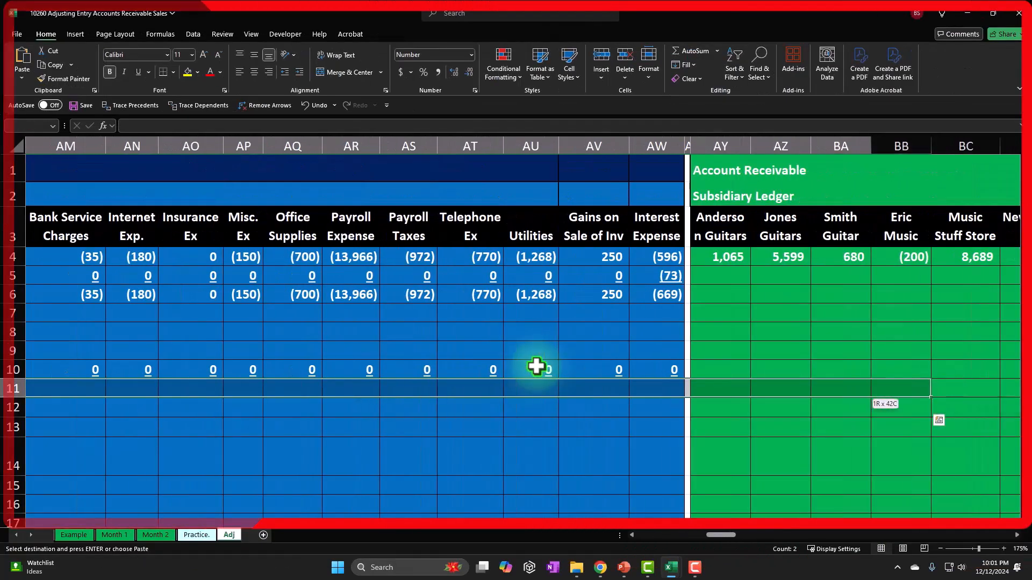
right_click(527, 385)
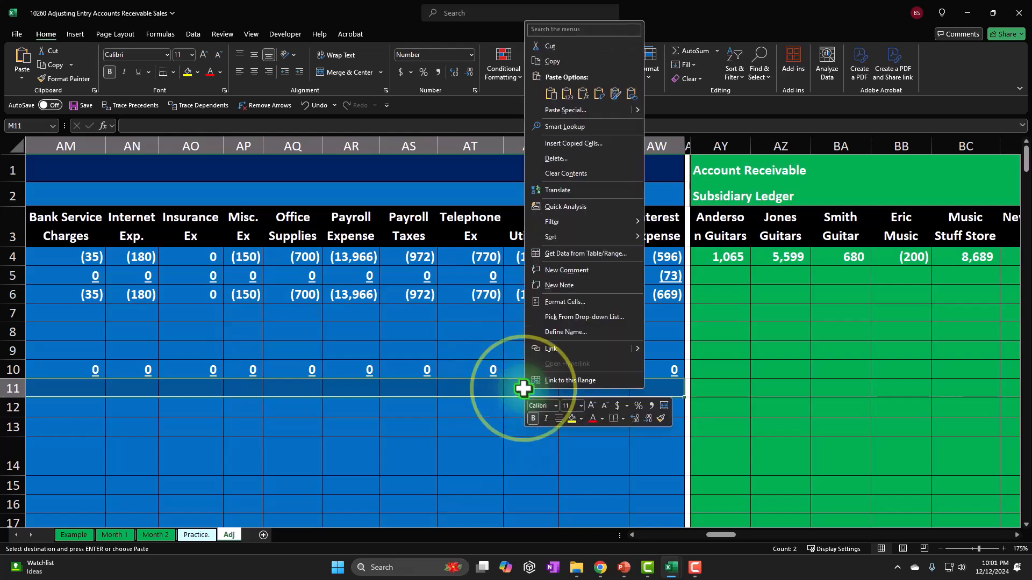
click(581, 117)
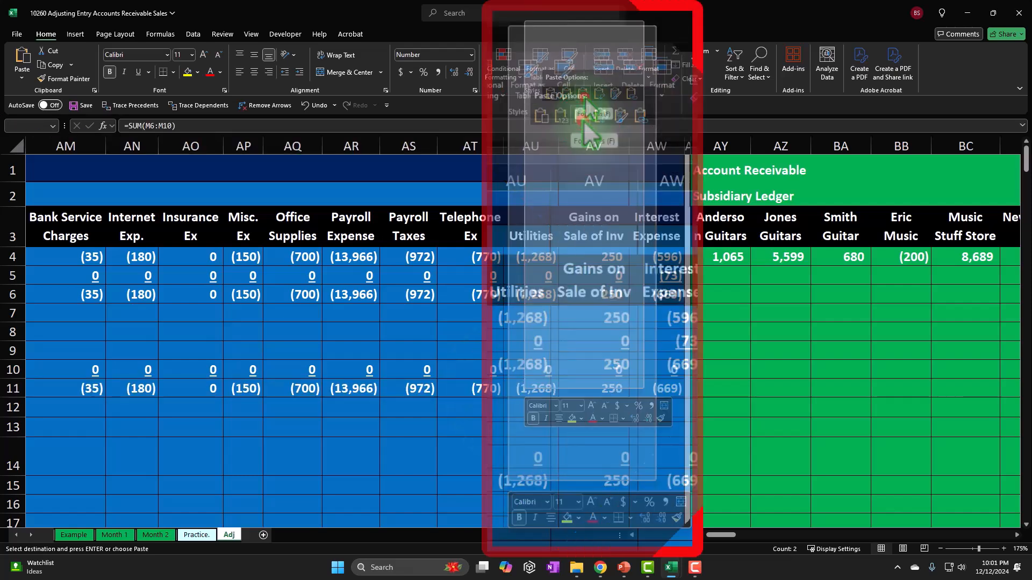
Step: Check the row 11 balances in the accounting equation and the Account Receivable and Inventory columns
key(Left)
key(Left)
key(Left)
key(Left)
key(Left)
key(Left)
key(Left)
key(Left)
key(Left)
key(Left)
key(Left)
key(Left)
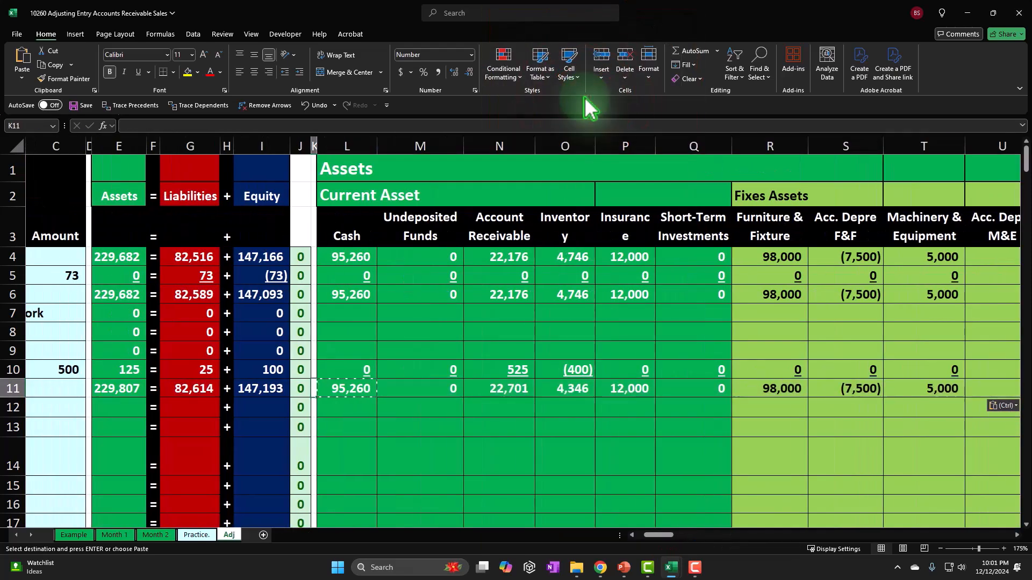
key(Right)
key(Right)
key(Right)
key(Right)
key(Right)
key(Right)
key(Right)
key(Right)
key(Right)
key(Right)
key(Right)
key(Right)
key(Right)
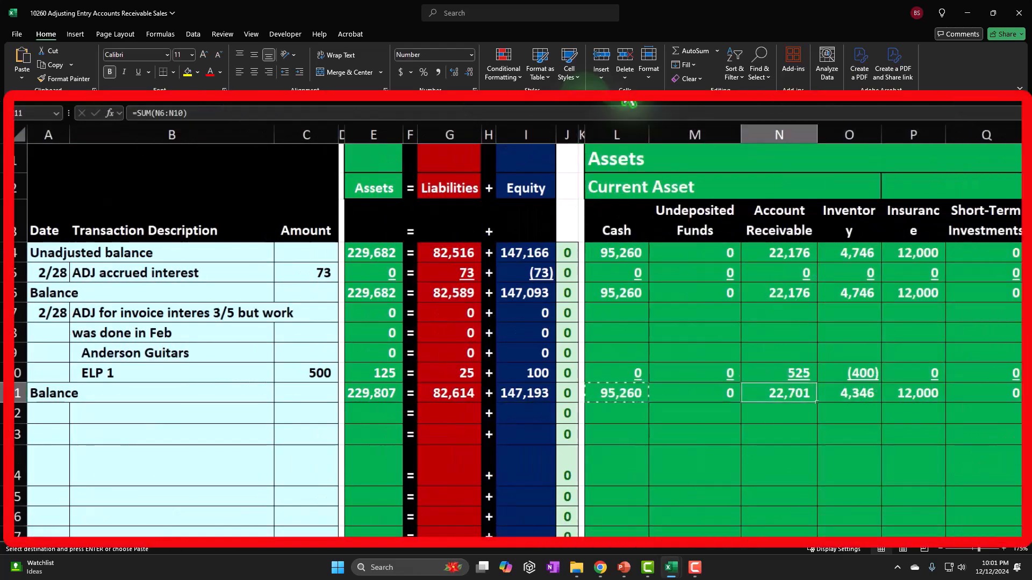
key(Right)
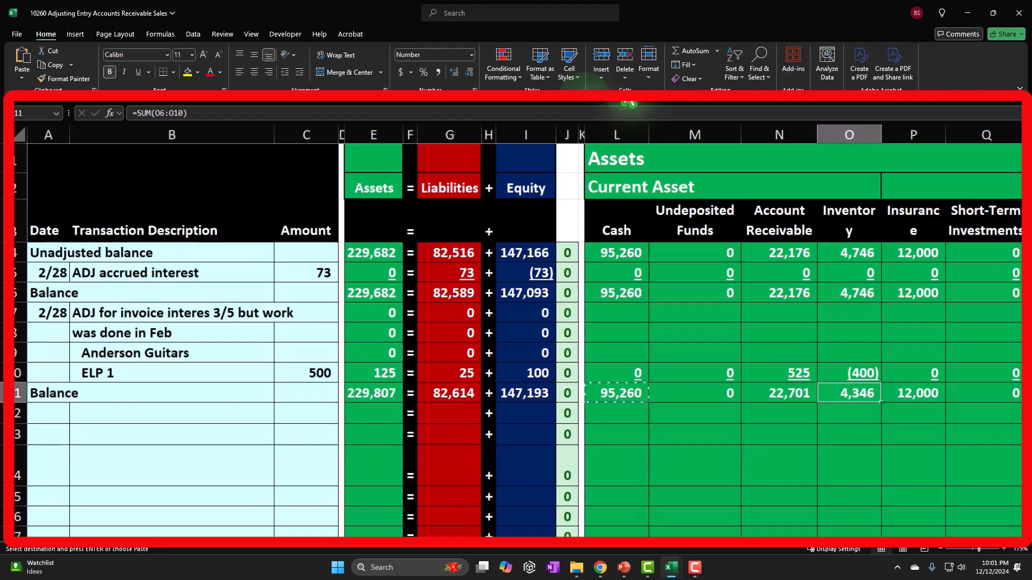
key(Up)
key(Up)
key(Up)
key(Up)
key(Up)
key(Up)
key(Up)
key(Up)
key(Up)
key(Up)
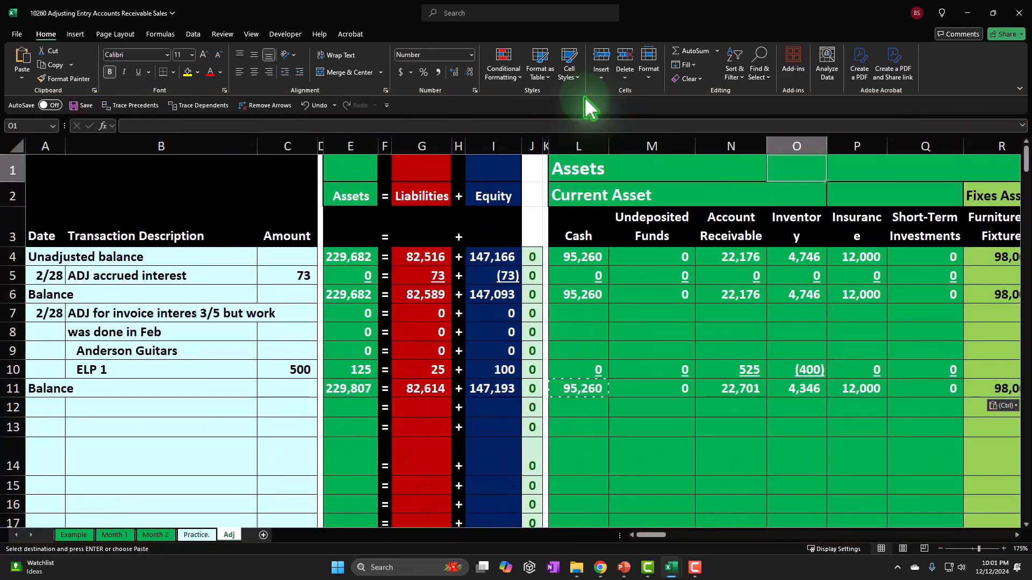
Step: Update the inventory check formula in BY1 to =BX1-O11, comparing the subsidiary ledger total with the adjusted Inventory balance
key(Right)
key(Right)
key(Right)
key(Right)
key(Right)
key(Right)
key(Right)
key(Right)
key(Right)
key(Right)
key(Right)
key(Right)
key(Right)
key(Right)
key(Right)
key(Right)
key(Right)
key(Right)
key(Right)
key(Right)
key(Right)
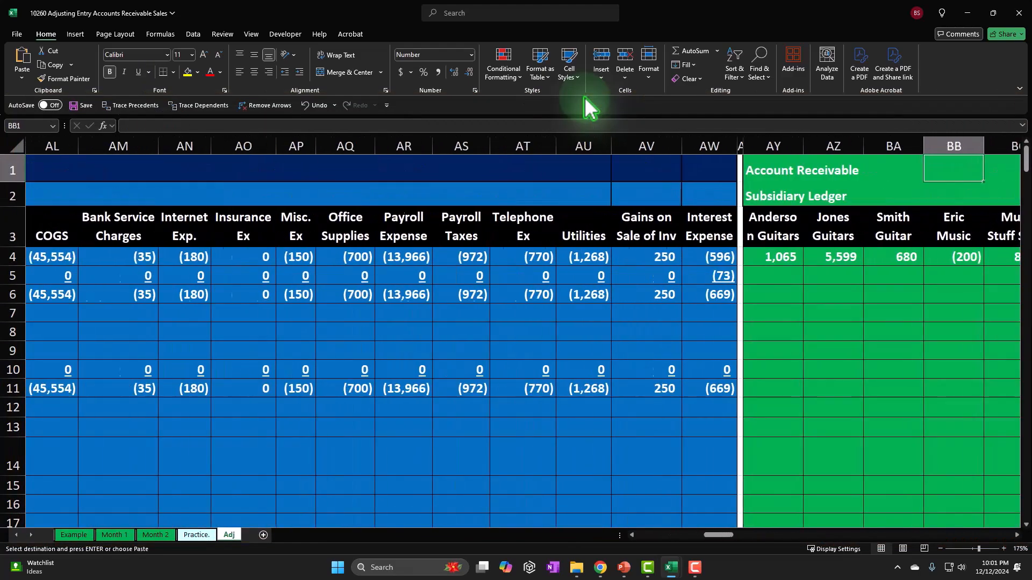
key(Right)
key(Right)
key(Right)
key(Right)
key(Right)
key(Right)
key(Right)
key(Right)
key(Right)
key(Right)
key(Right)
key(Right)
key(Right)
key(Right)
key(Right)
key(Right)
key(Right)
key(Right)
key(Right)
key(Right)
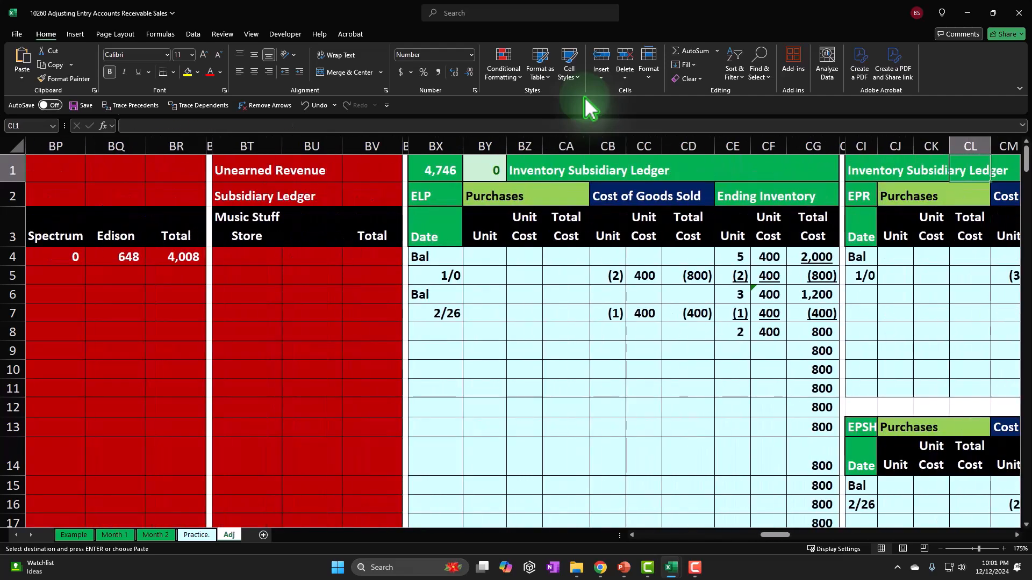
double_click(485, 170)
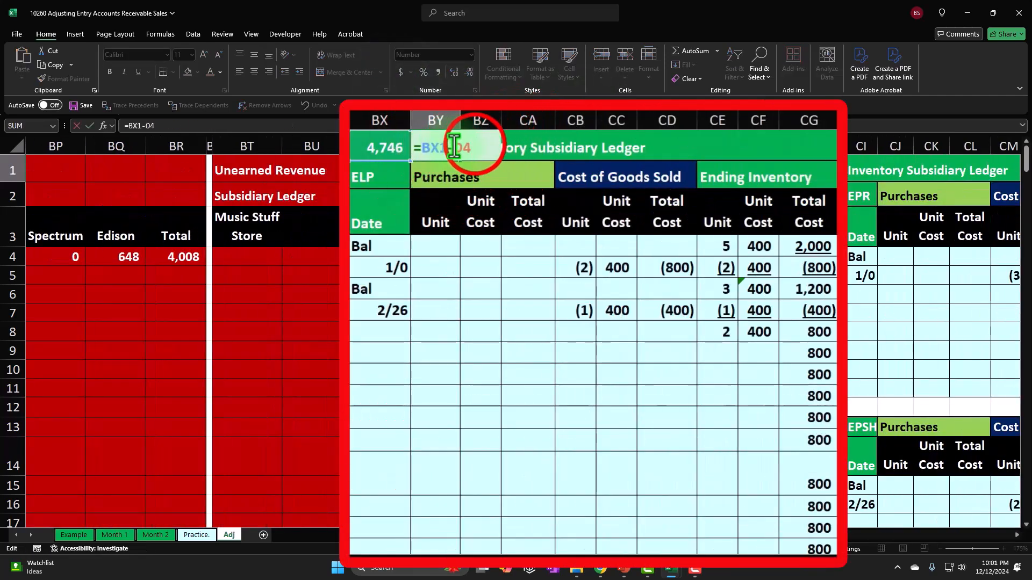
key(BackSpace)
key(BackSpace)
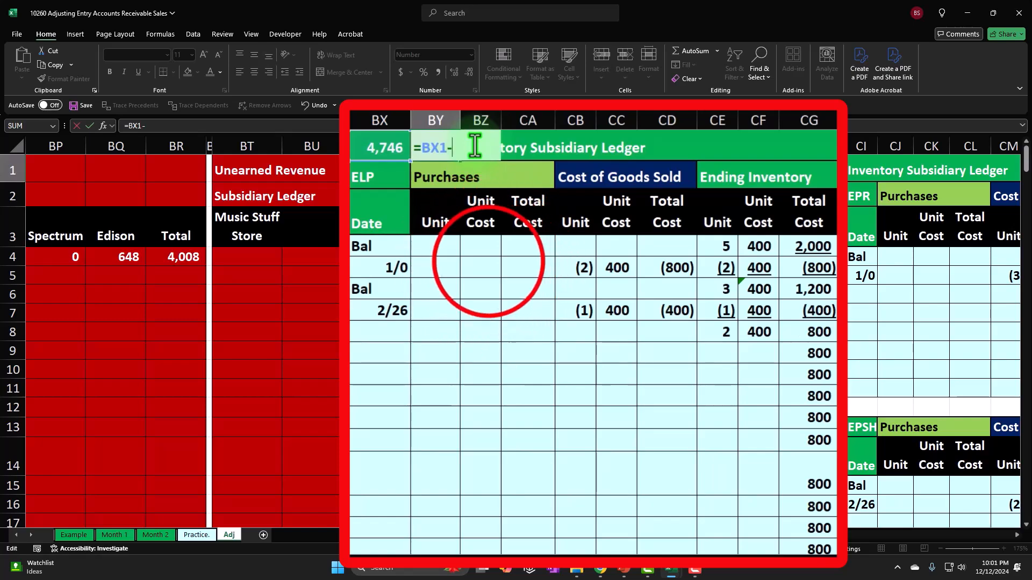
click(488, 263)
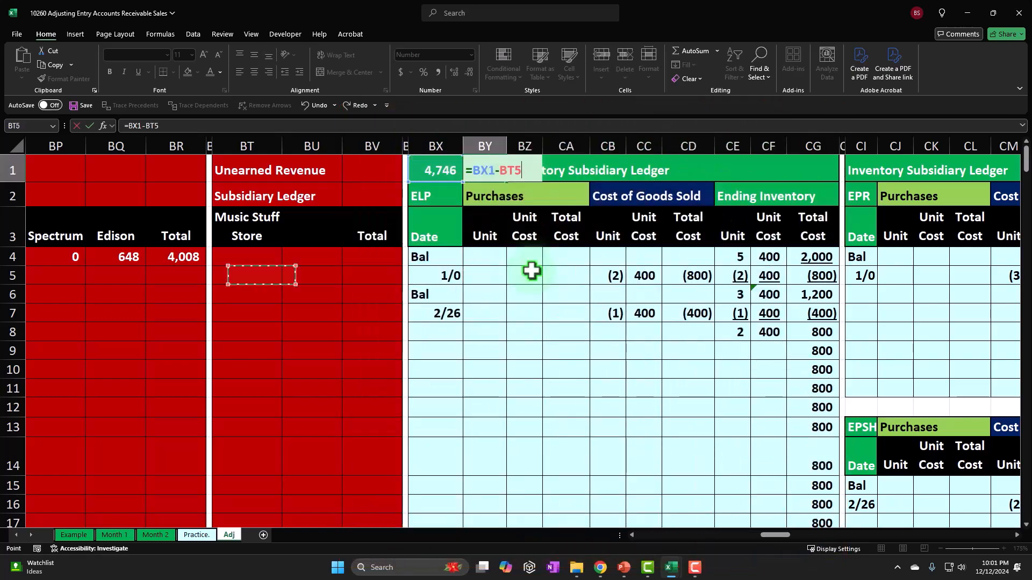
key(Left)
key(Left)
key(Left)
key(Left)
key(Left)
key(Left)
key(Left)
key(Left)
key(Left)
key(Left)
key(Left)
key(Left)
key(Left)
key(Left)
key(Left)
key(Left)
key(Left)
key(Left)
key(Left)
key(Left)
key(Left)
key(Left)
key(Left)
key(Left)
key(Left)
key(Left)
key(Left)
key(Left)
key(Left)
key(Left)
key(Left)
key(Left)
key(Down)
key(Down)
key(Down)
key(Down)
key(Down)
key(Down)
key(Down)
key(Right)
key(Right)
key(Right)
key(Right)
key(Right)
key(Right)
key(Right)
key(Right)
key(Right)
key(Right)
key(Right)
key(Right)
key(Right)
key(Right)
key(Up)
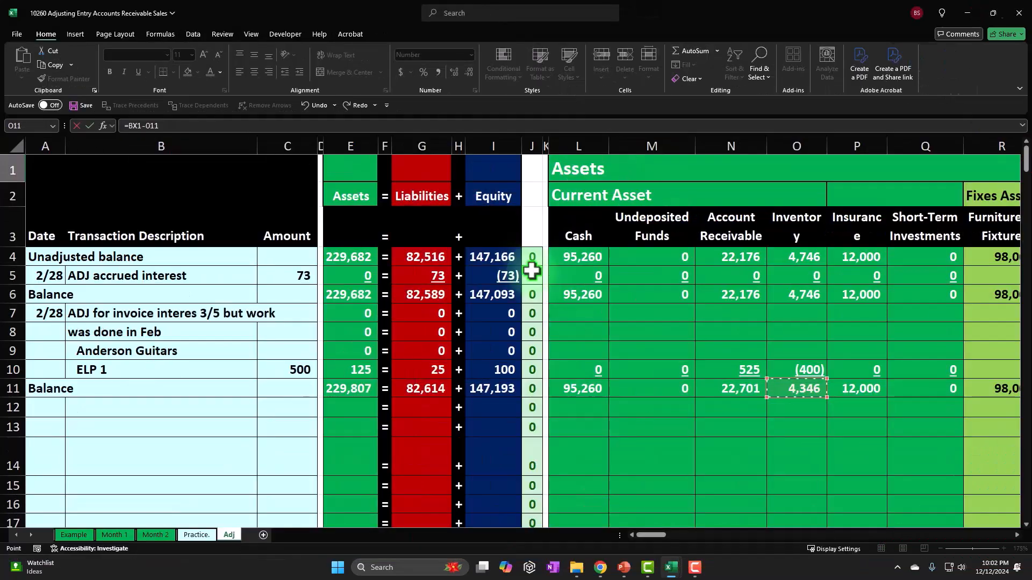
key(Return)
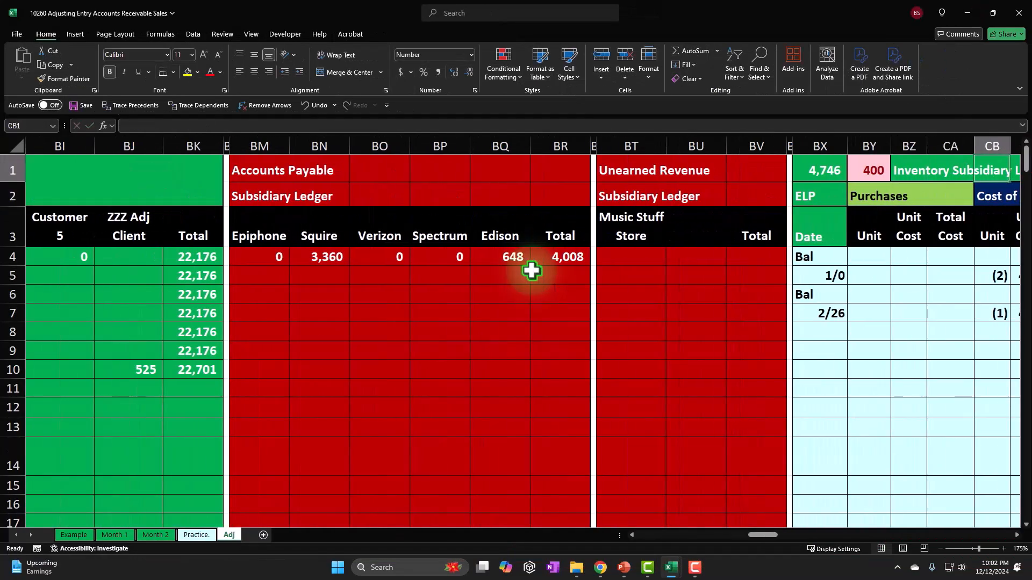
Step: Examine the ELP inventory subsidiary ledger's open rows 8 and 9 and the inventory check formula in BY1
key(Right)
key(Right)
key(Right)
key(Right)
key(Right)
key(Right)
key(Right)
key(Right)
key(Right)
key(Right)
key(Right)
key(Right)
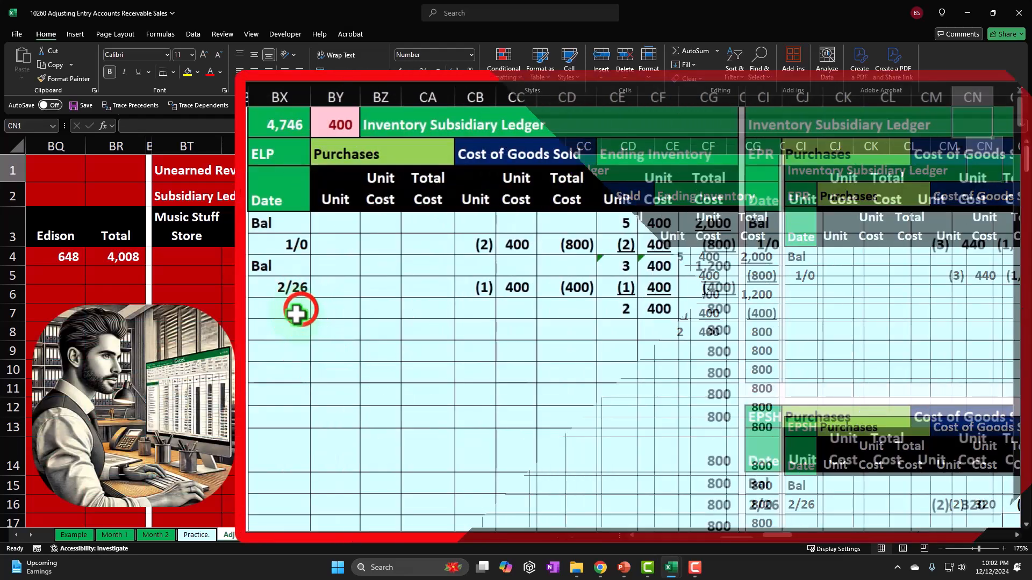
drag(394, 331, 682, 353)
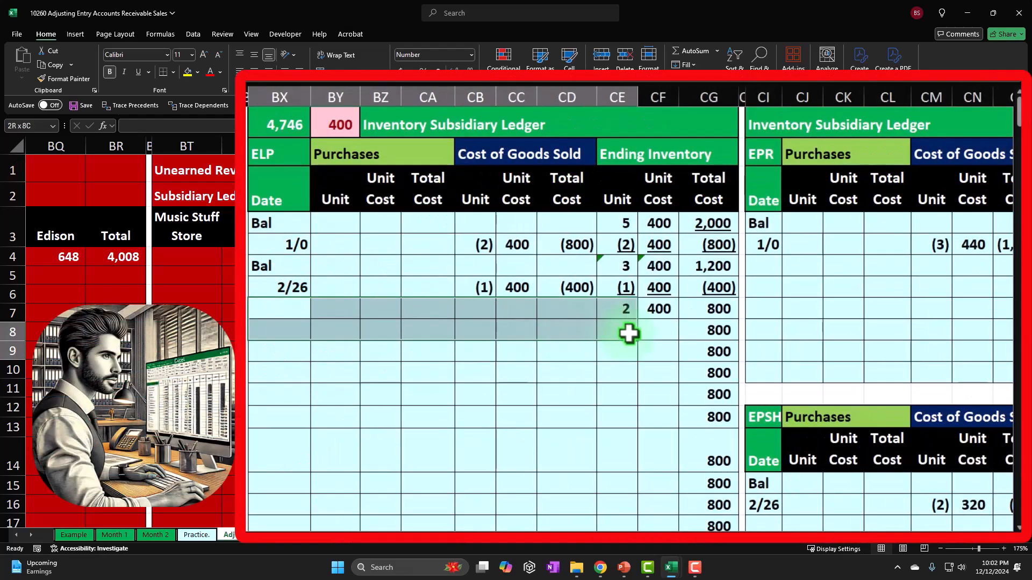
drag(629, 333, 629, 343)
drag(292, 334, 382, 332)
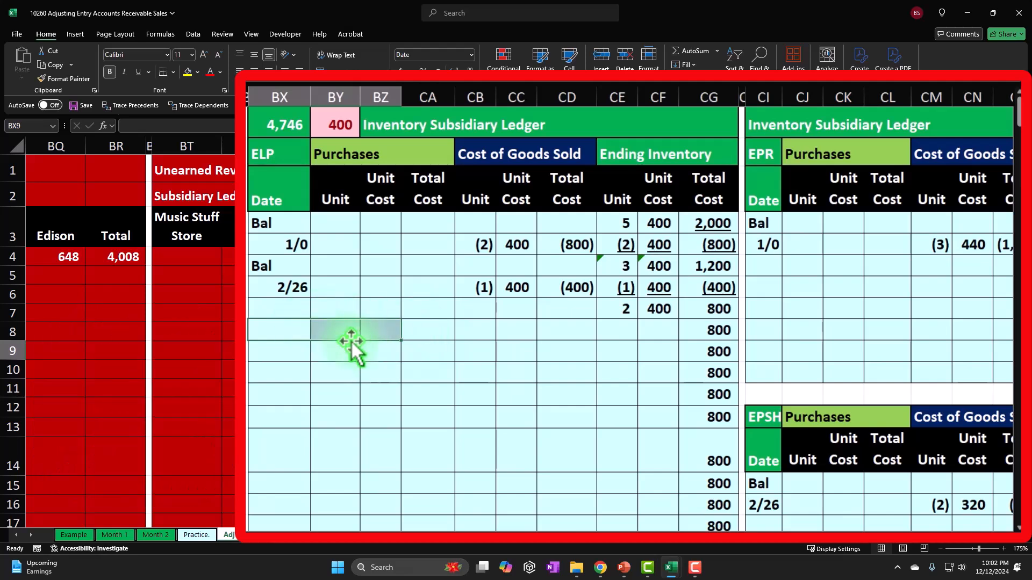
click(570, 326)
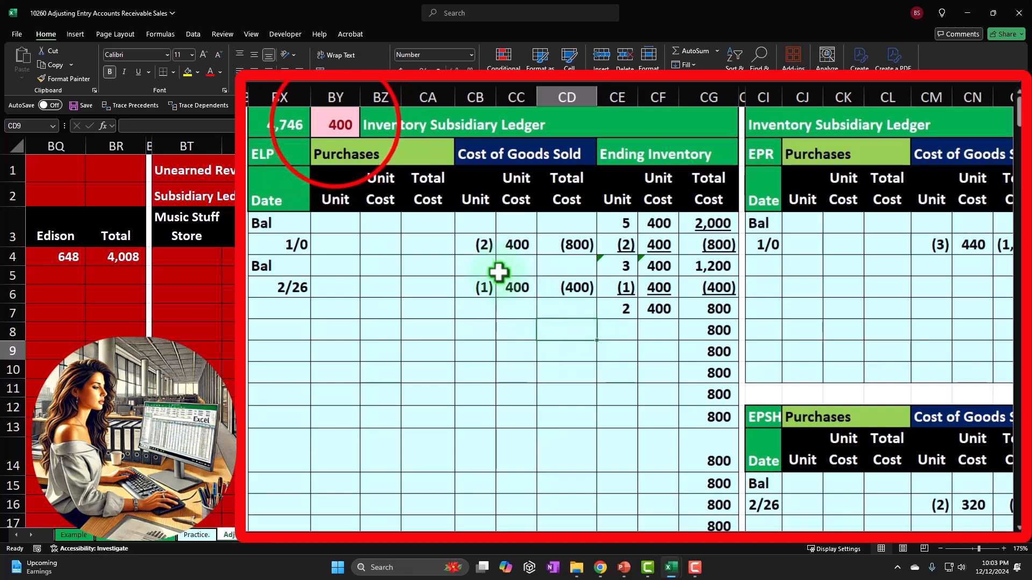
click(335, 125)
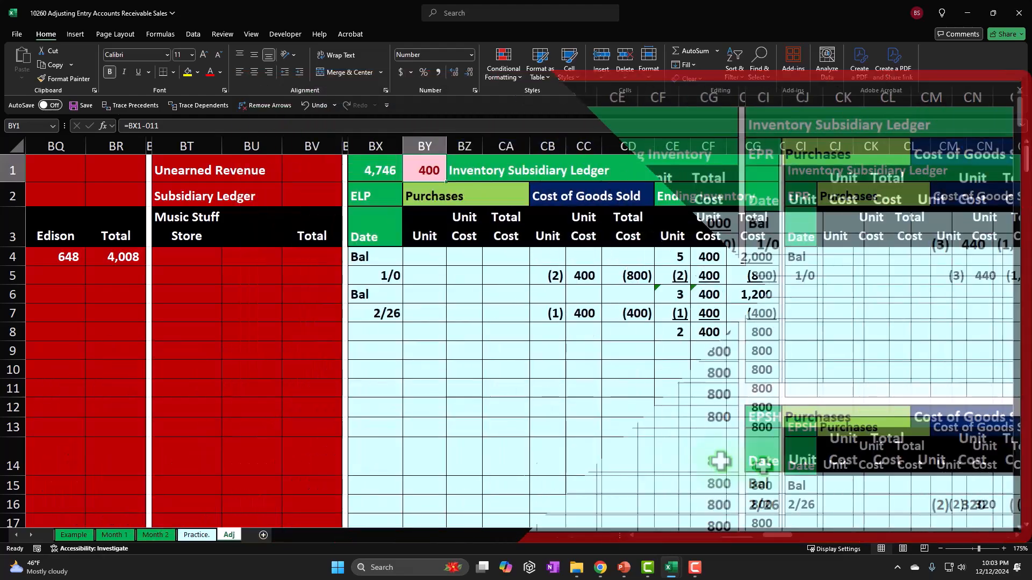
Step: Review the Anderson Guitars adjusting entry's ELP 1 line and amount alongside the row 11 balances
drag(781, 535, 653, 536)
click(204, 447)
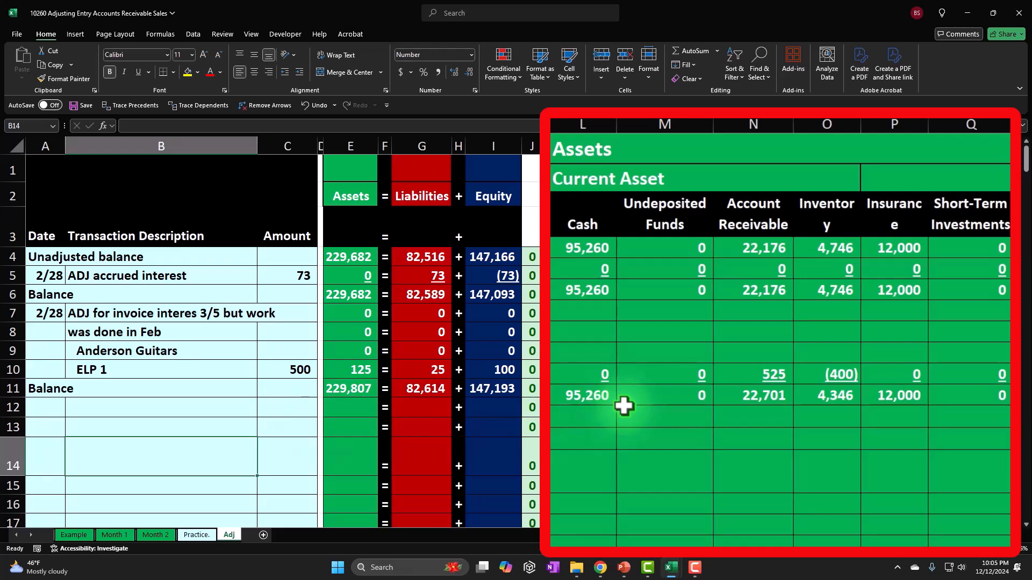
click(297, 404)
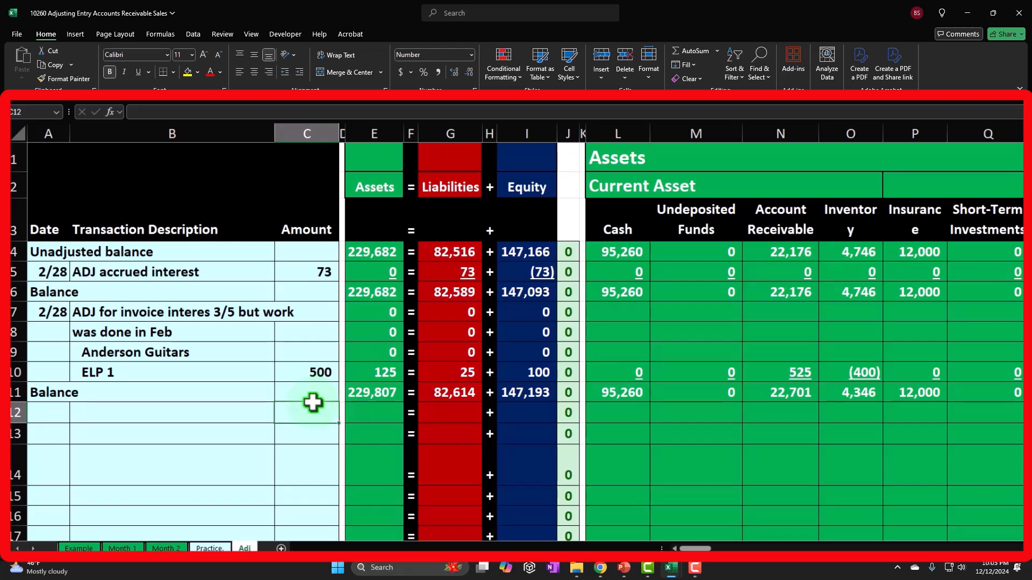
click(308, 377)
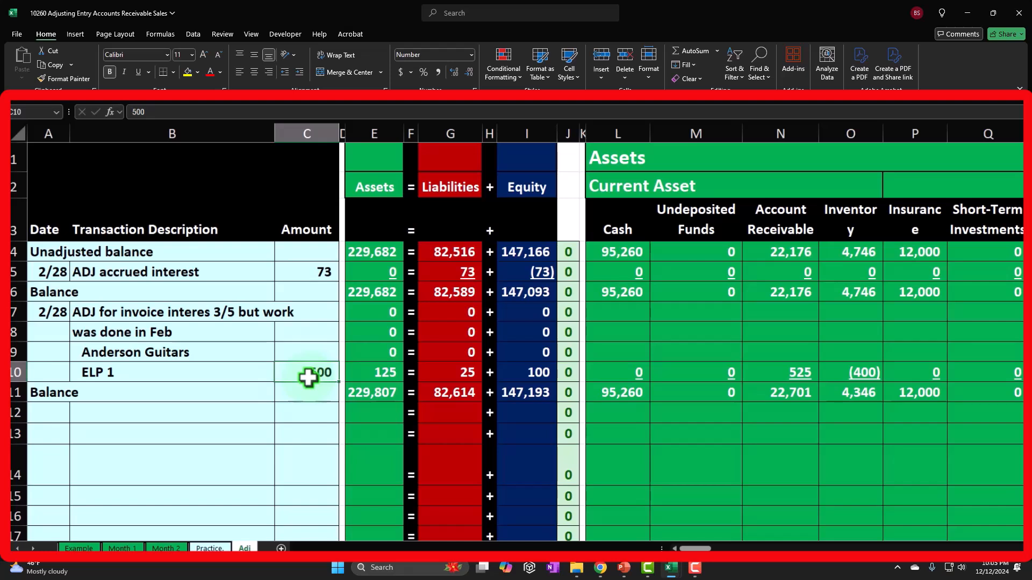
click(230, 381)
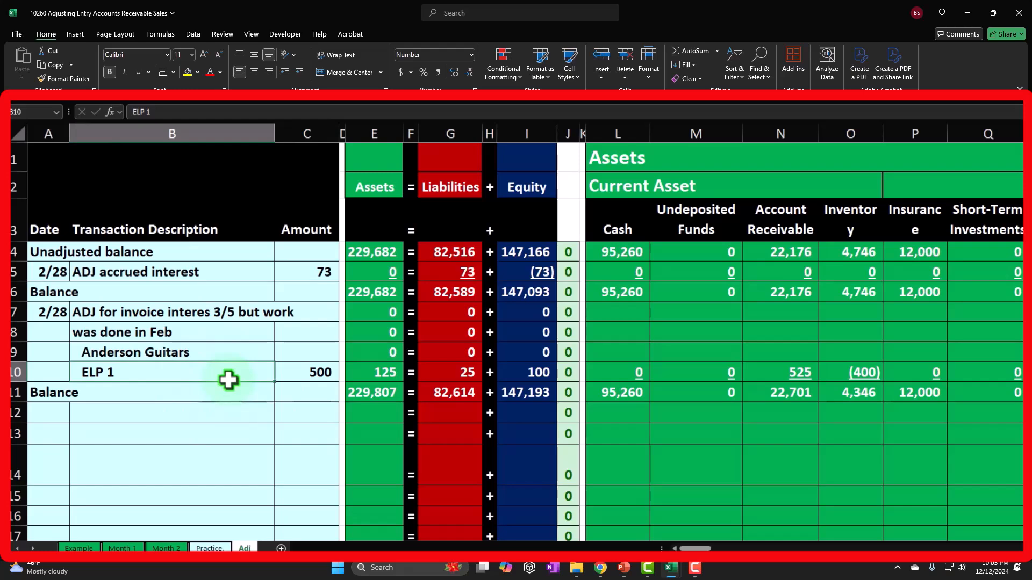